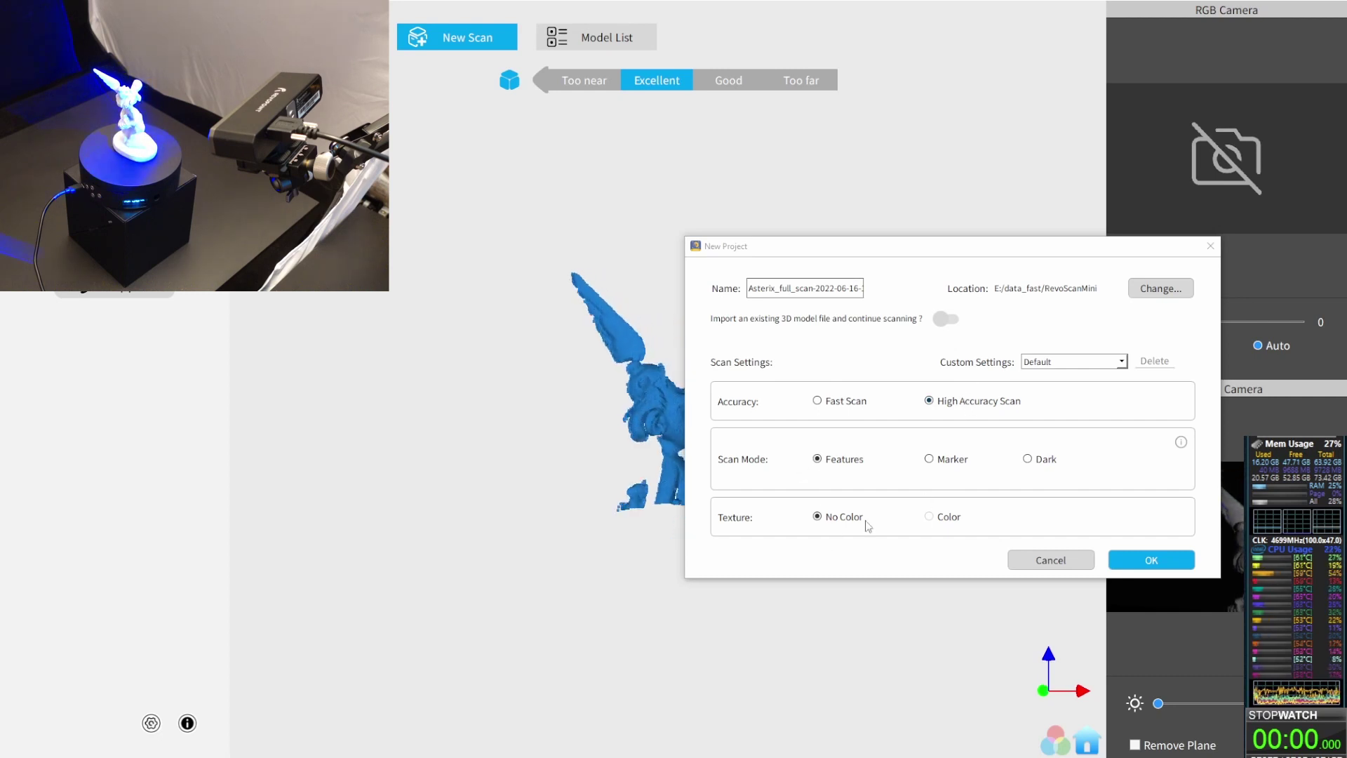
Create the new project and set the depth camera brightness to 1 in the live preview
left_click(1151, 562)
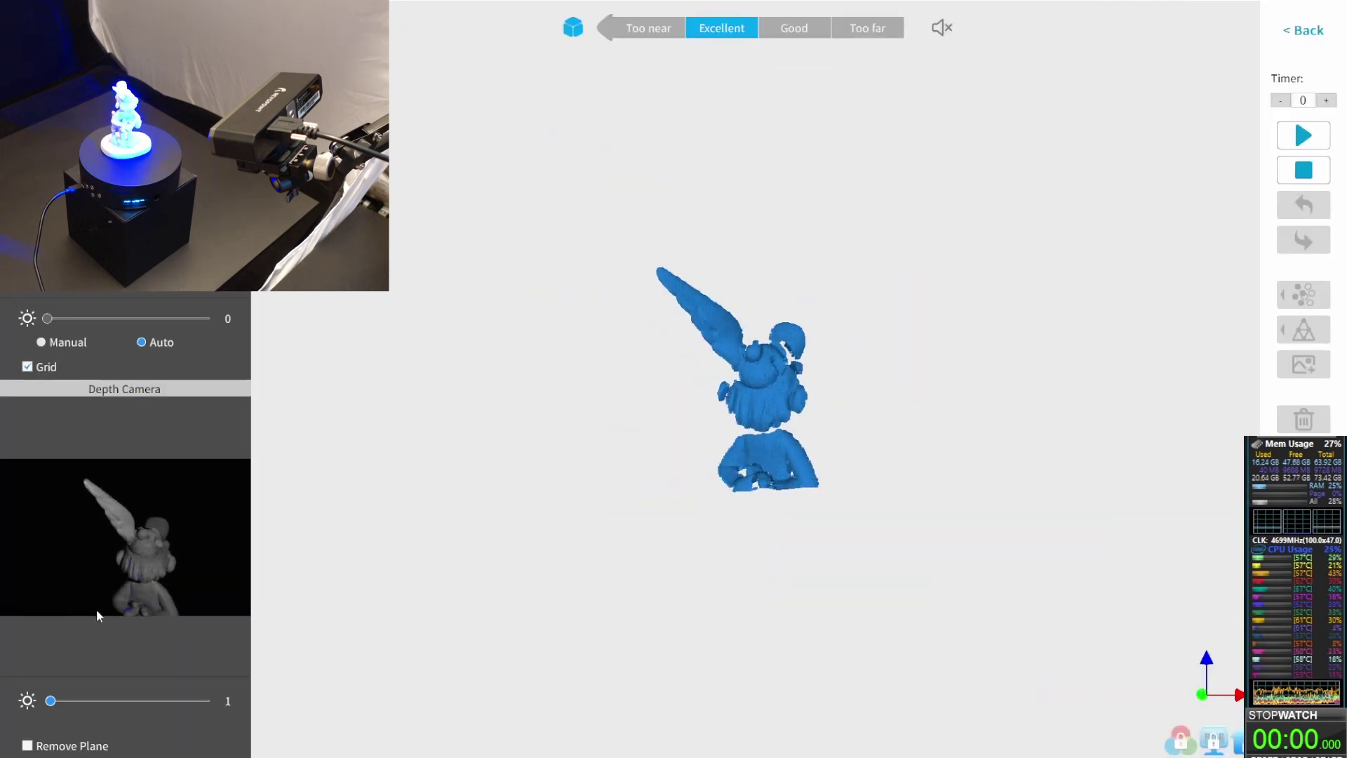
left_click(77, 700)
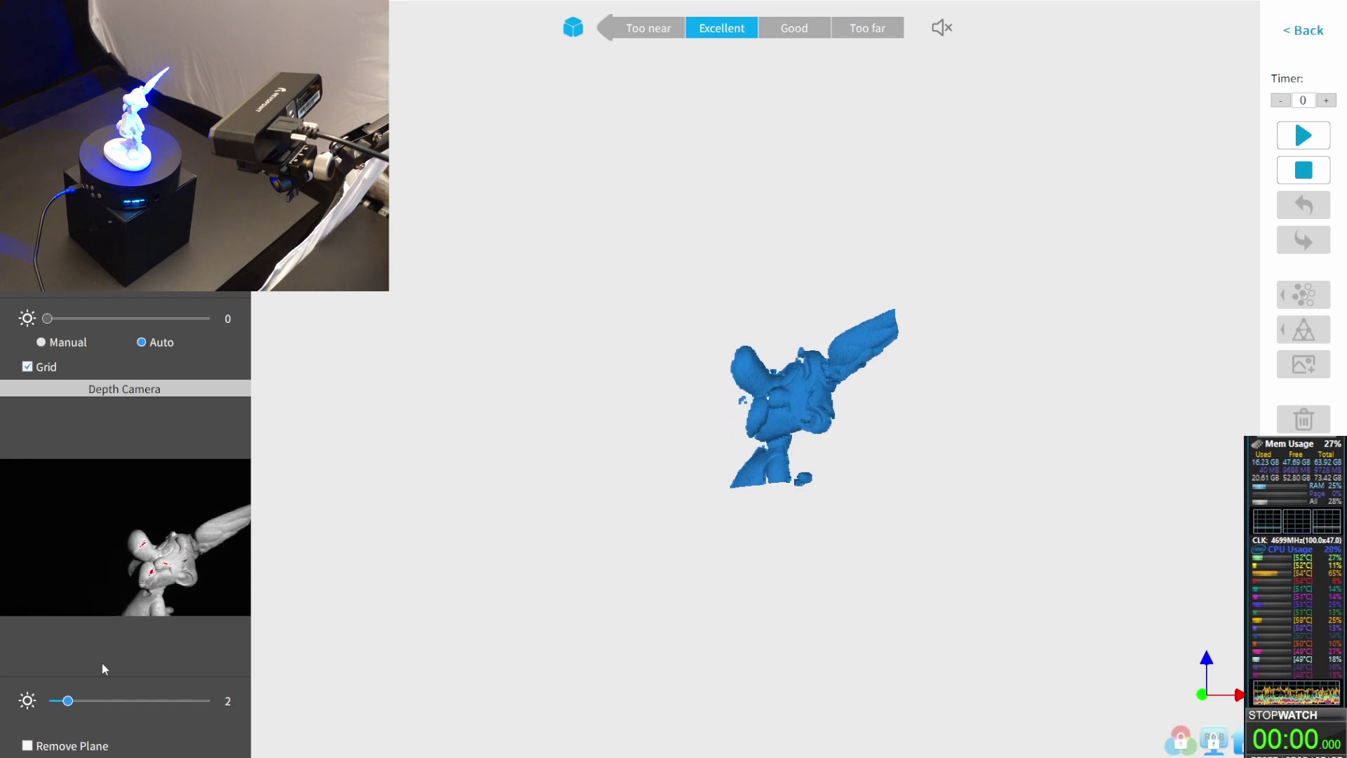
left_click_drag(68, 702, 51, 701)
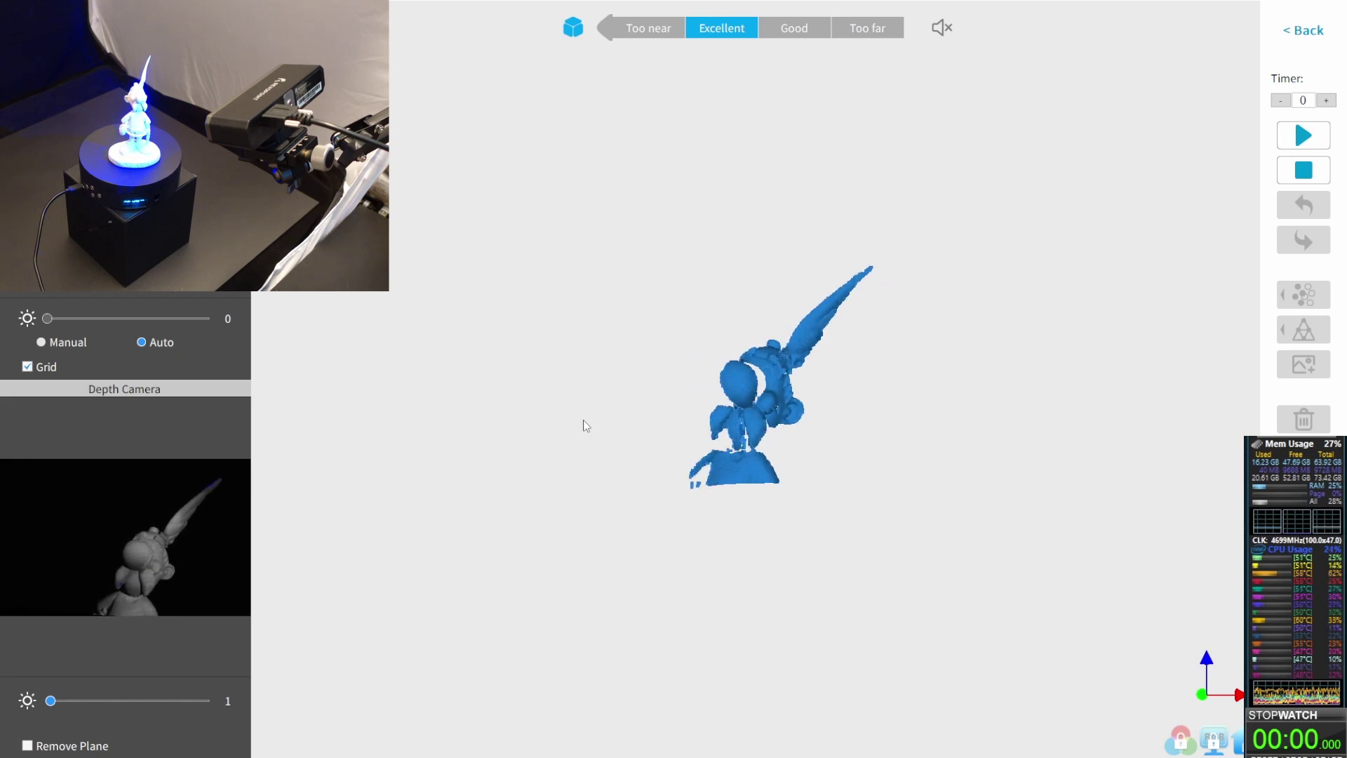
Start the turntable capture and record the rotating figure to 1064 frames
left_click(1303, 136)
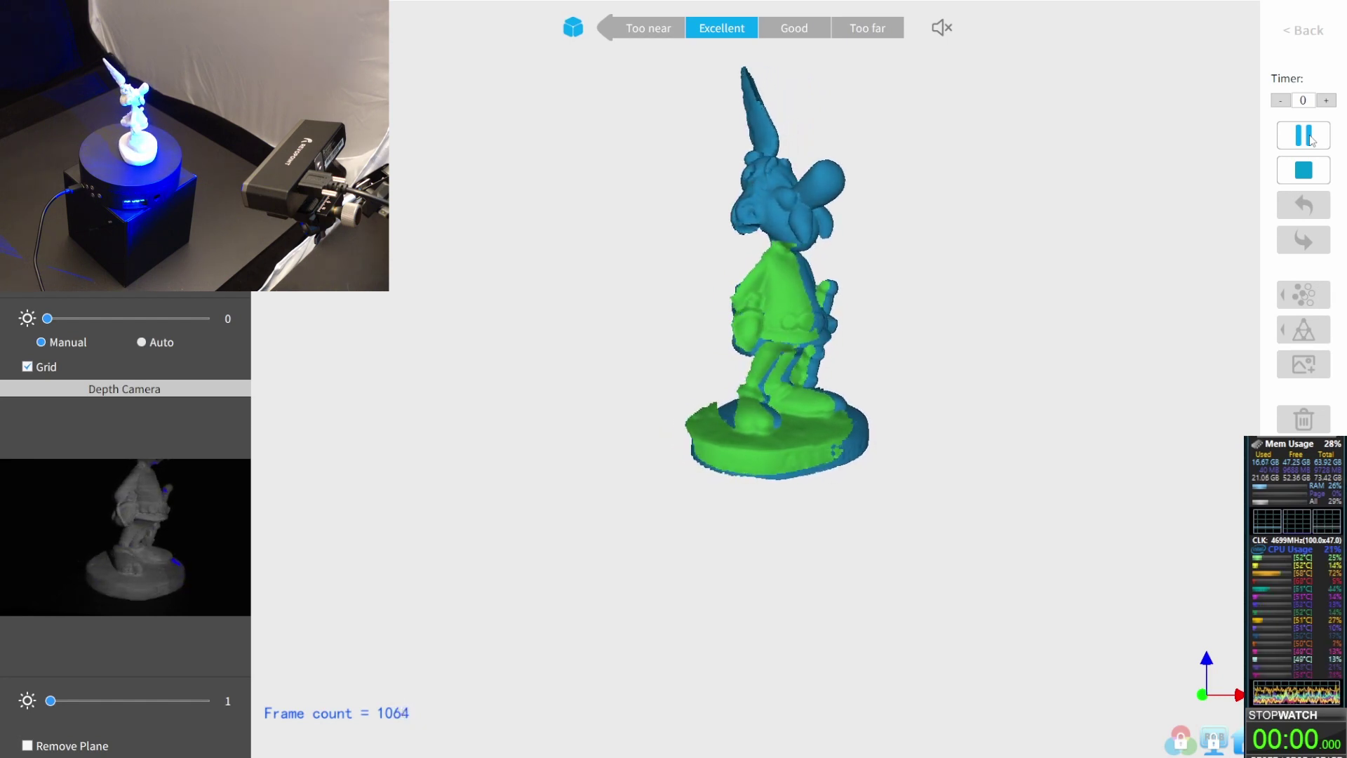
Pause the capture at 1069 frames, orbit the scan upright to inspect it, then stop scanning
left_click(1307, 137)
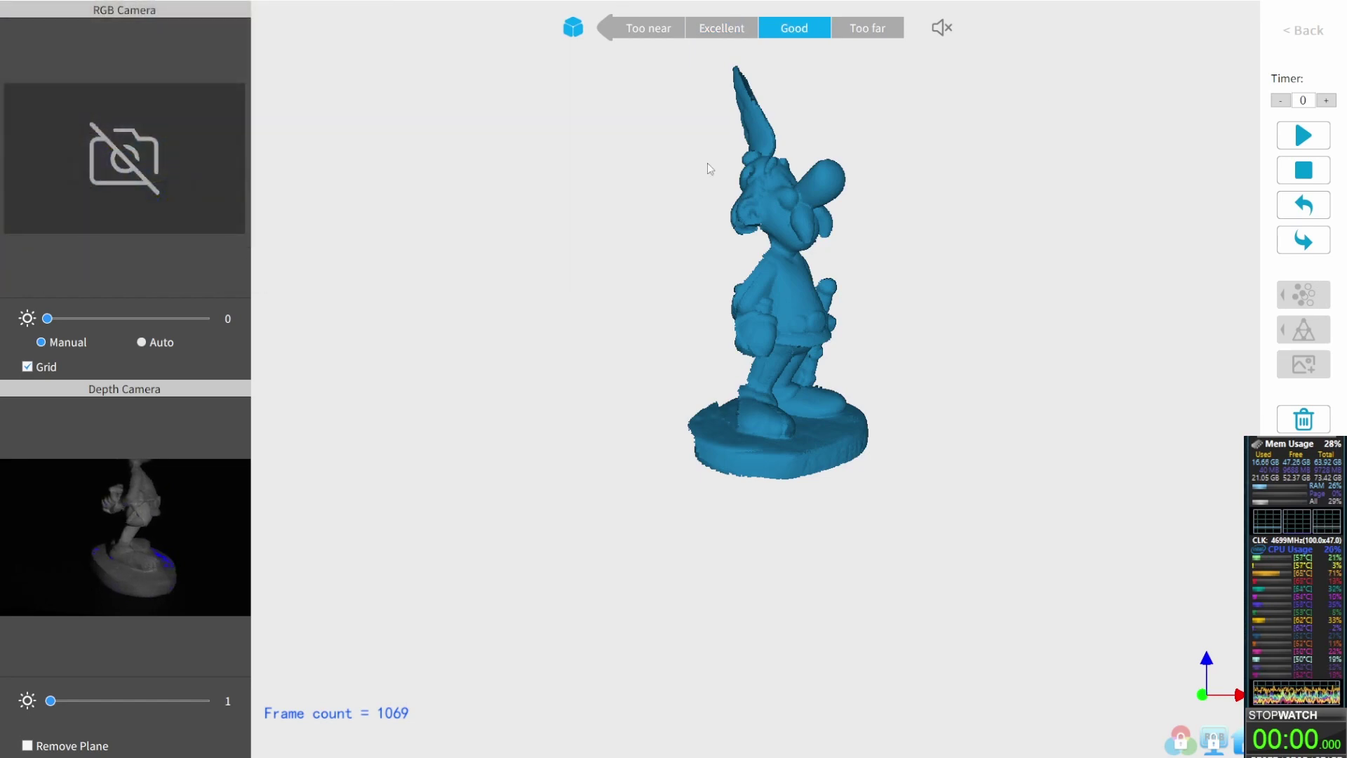
left_click_drag(824, 173, 766, 214)
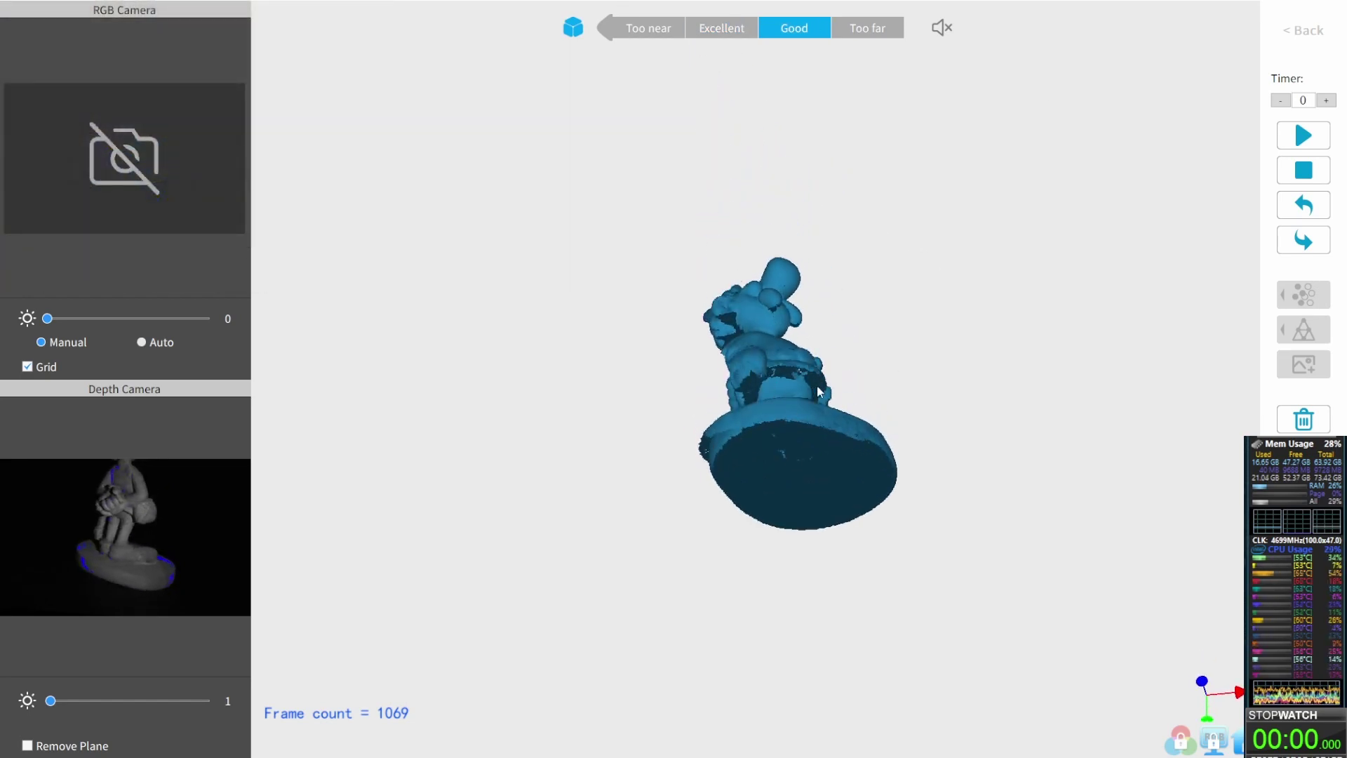
left_click_drag(727, 302, 514, 562)
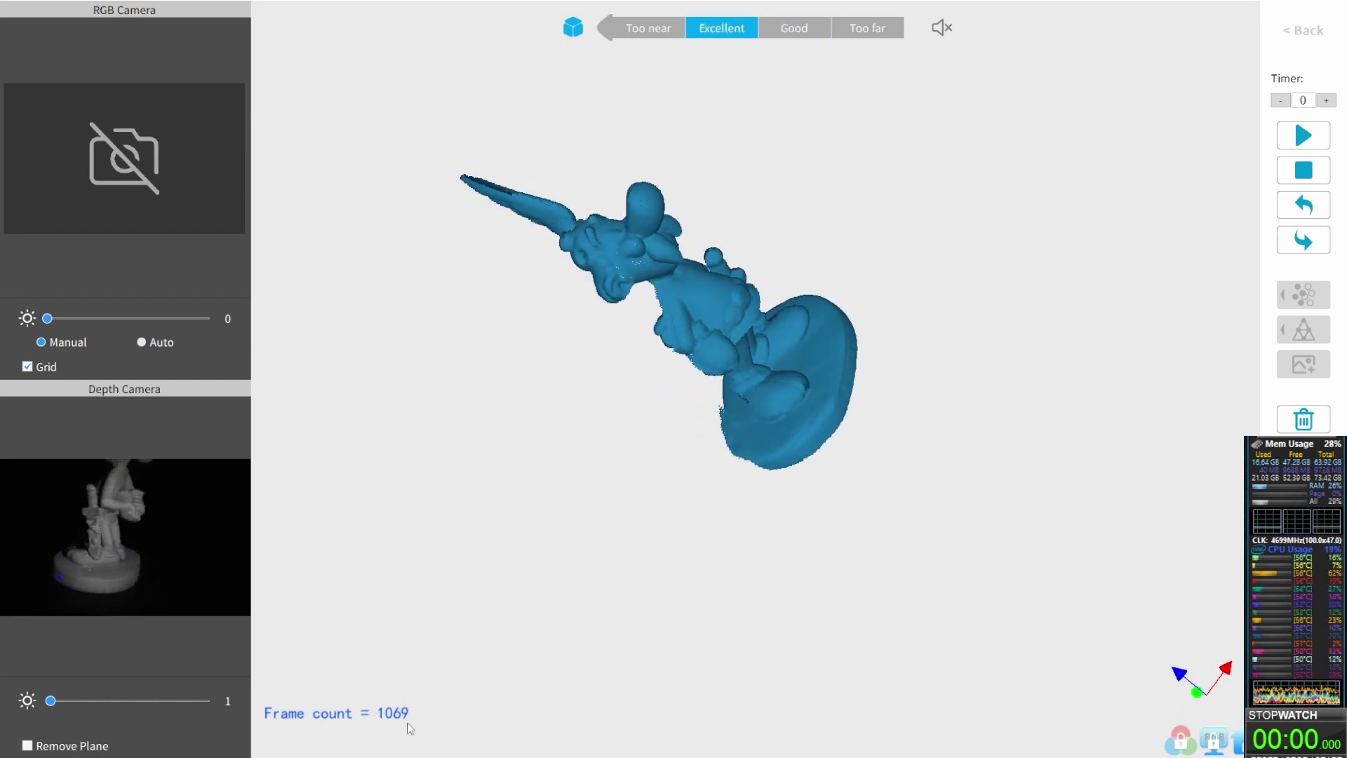
left_click_drag(788, 340, 1056, 317)
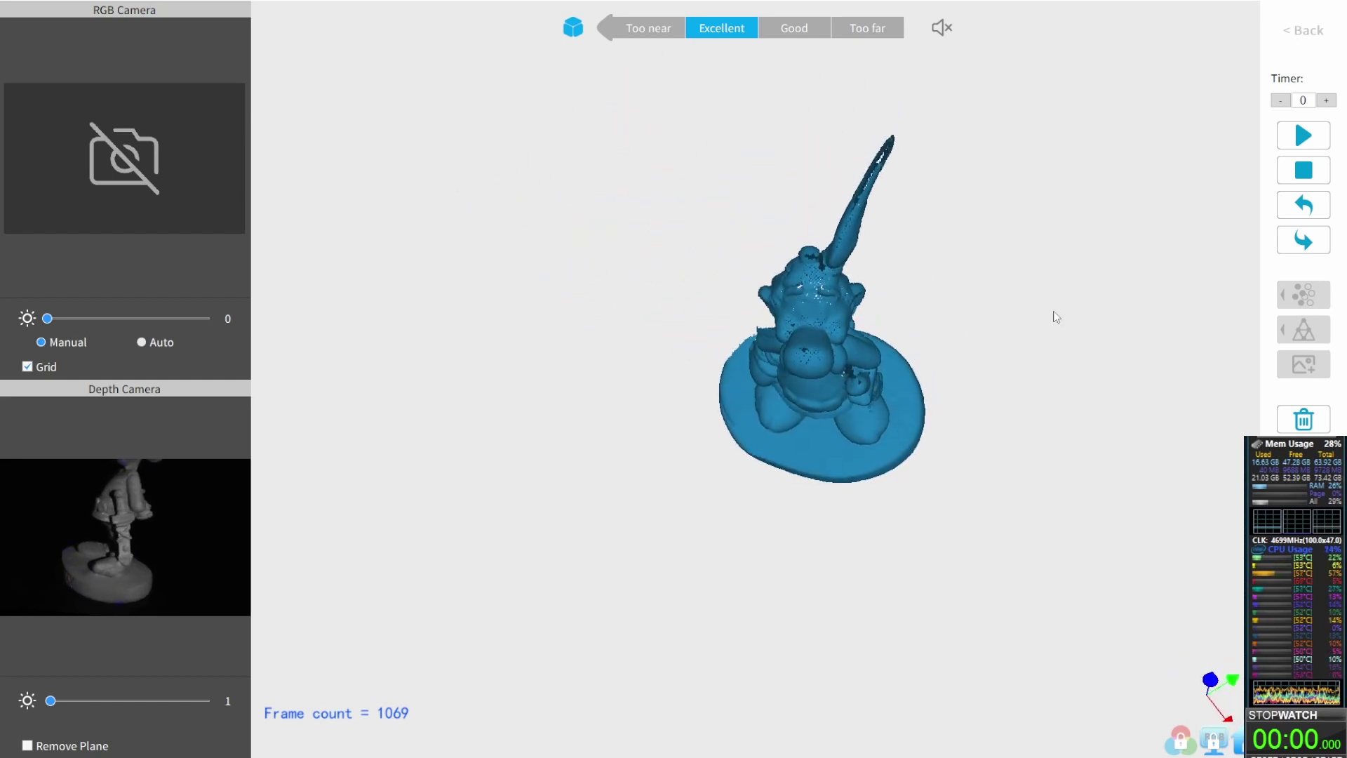
left_click(1303, 173)
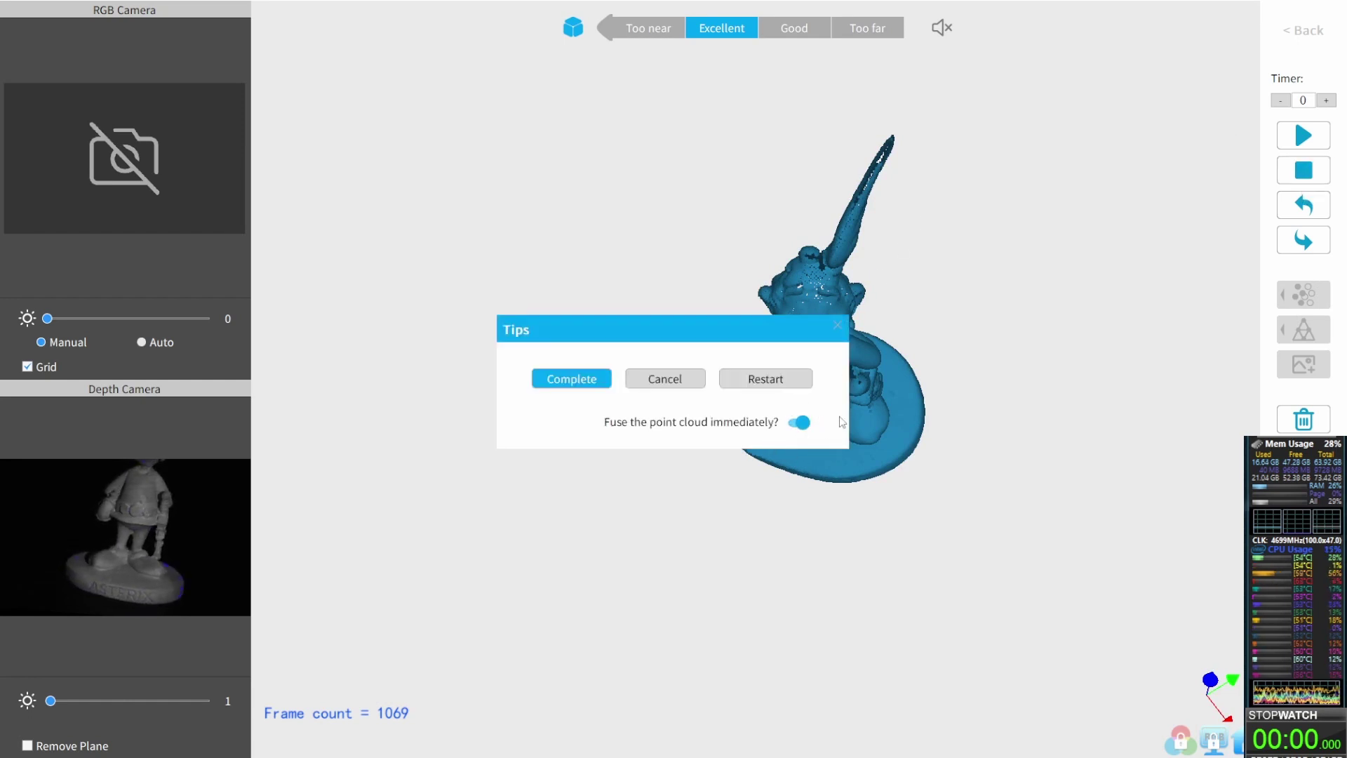
Complete the scan without immediate fusion and set manual fusion point pitch to 0.02 mm
left_click(800, 424)
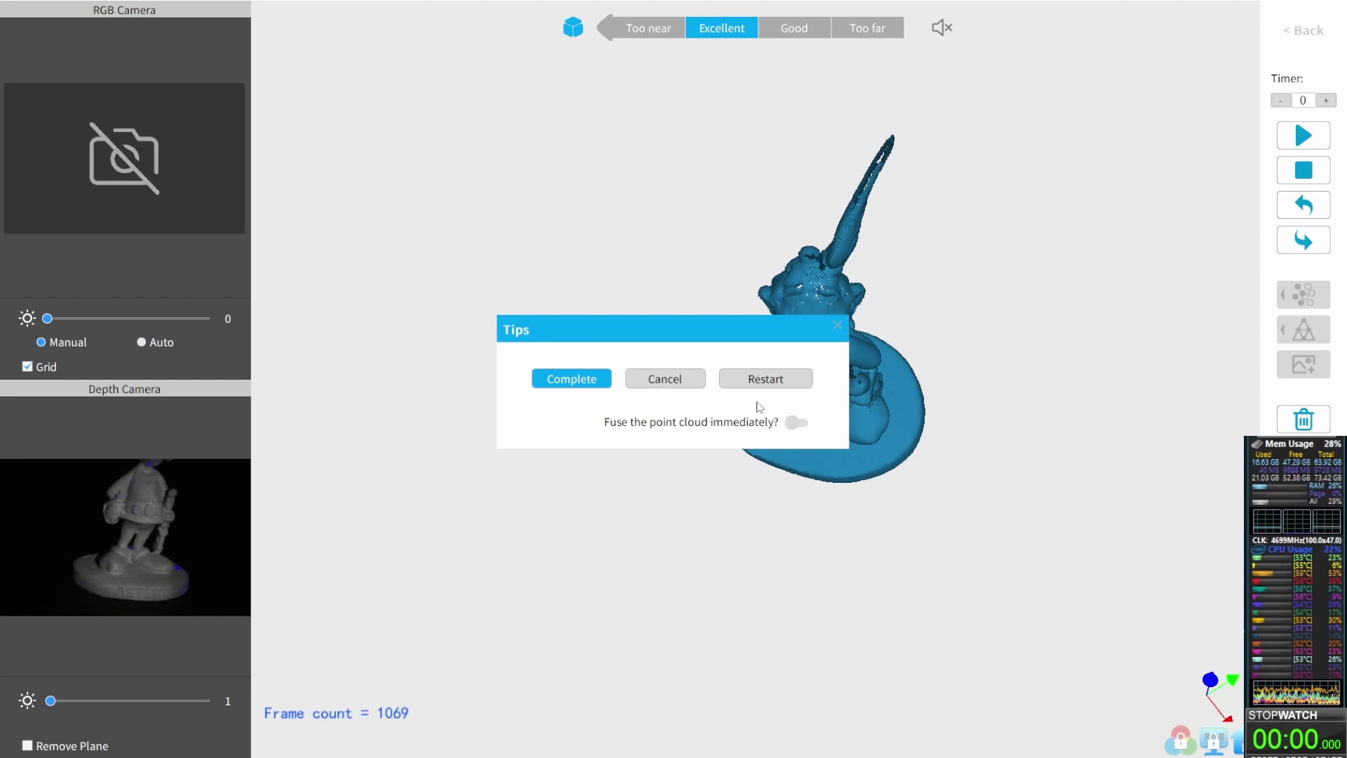
left_click(572, 380)
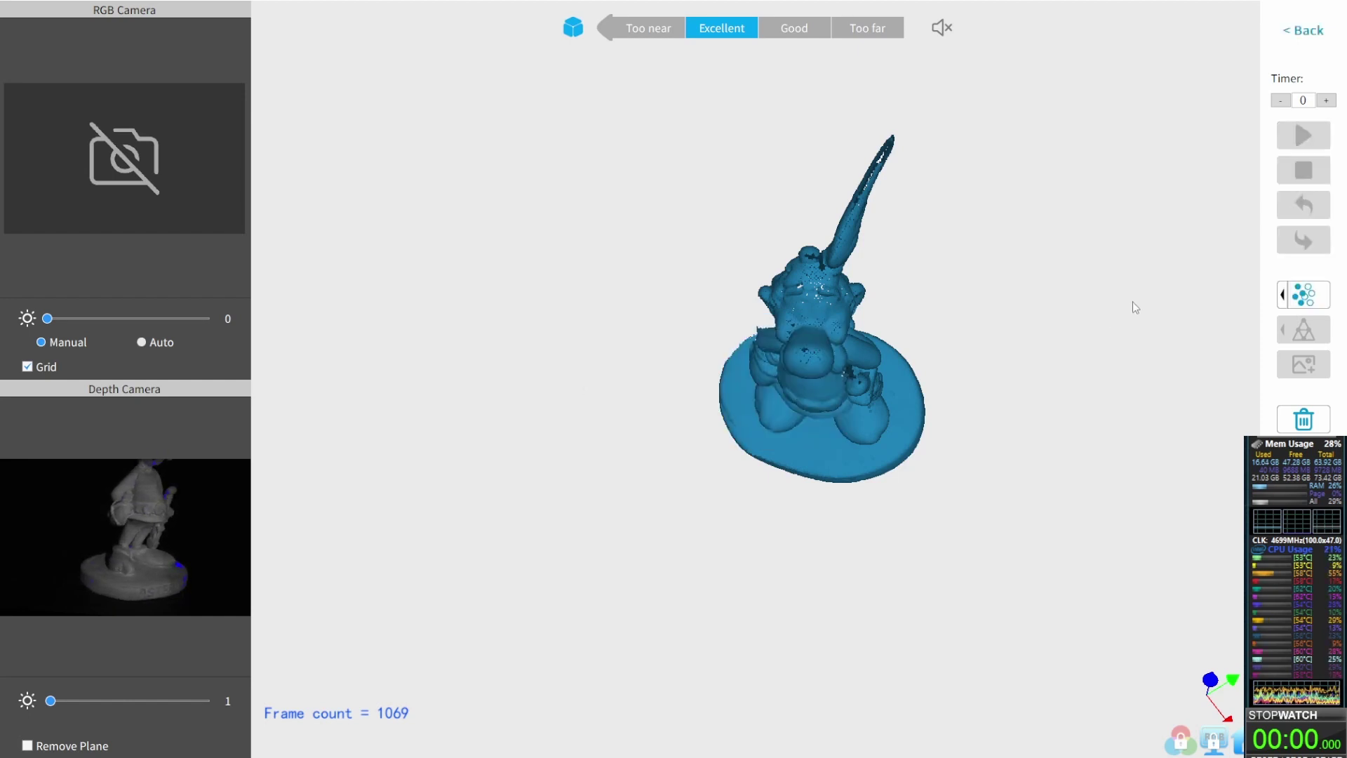
left_click(1283, 298)
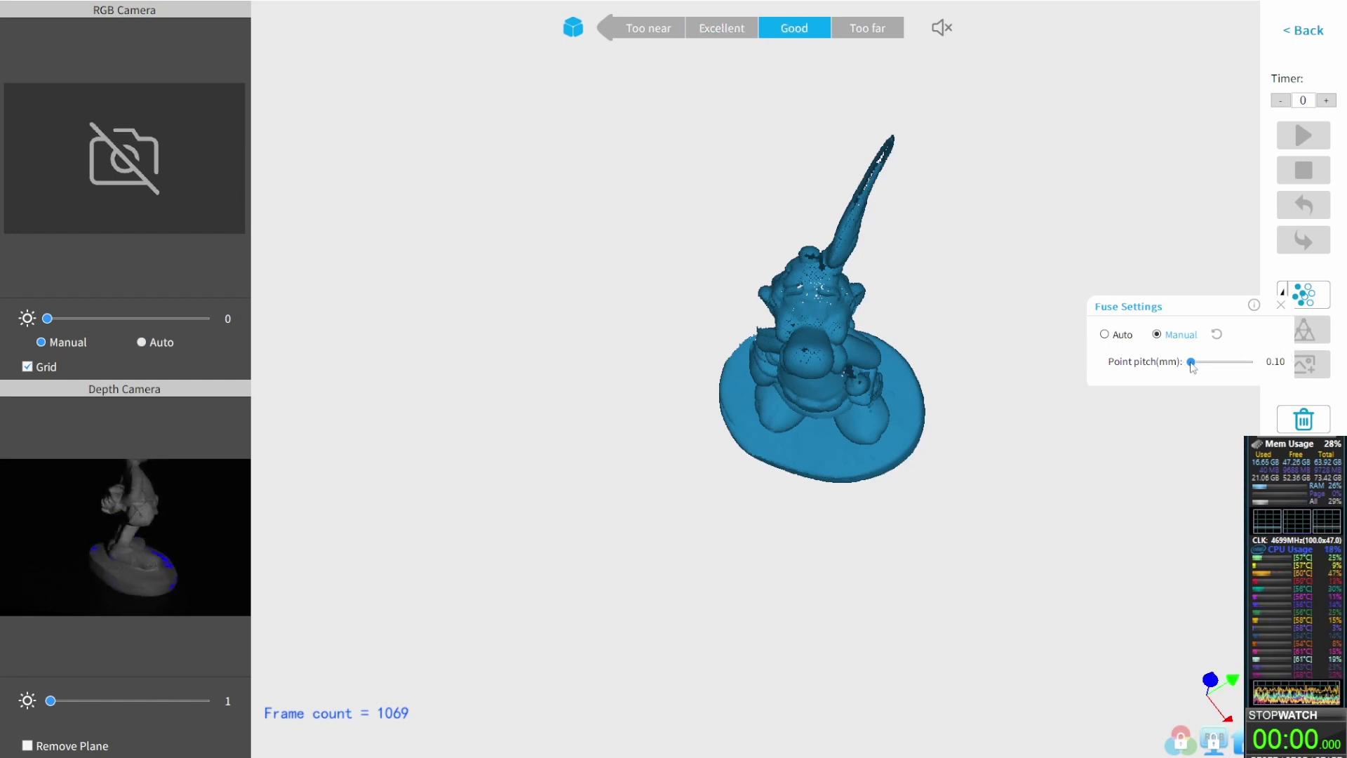
left_click_drag(1190, 361, 1186, 362)
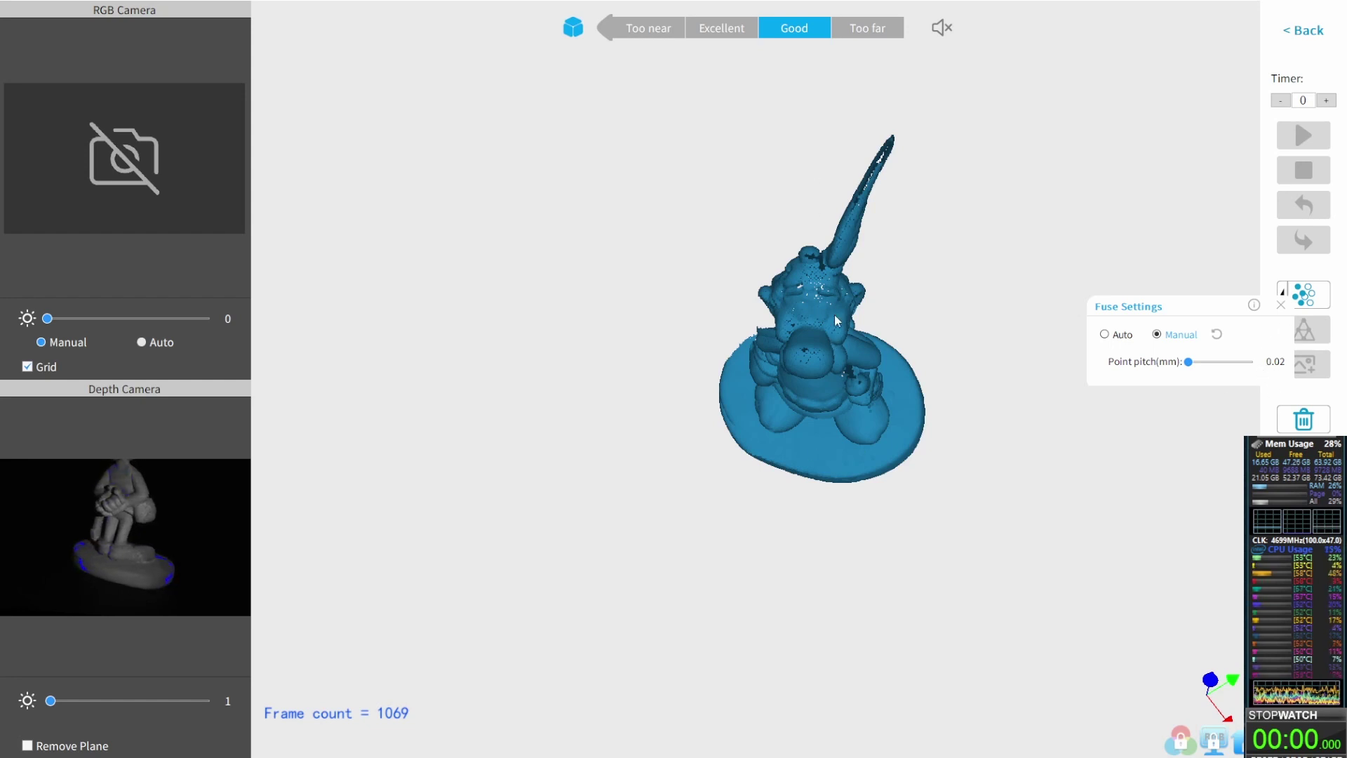
left_click(1281, 311)
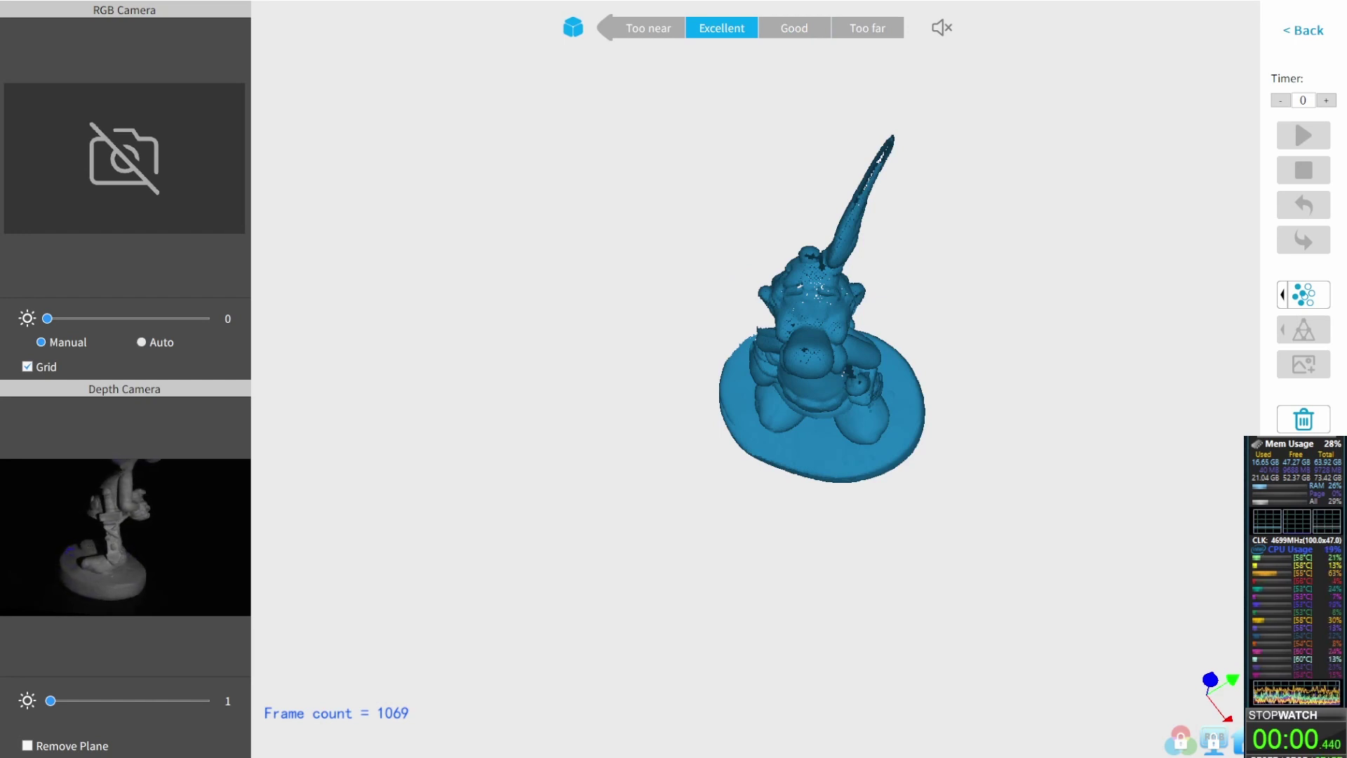
Fuse the Asterix scan into a 14,488,932-point cloud
left_click(1300, 299)
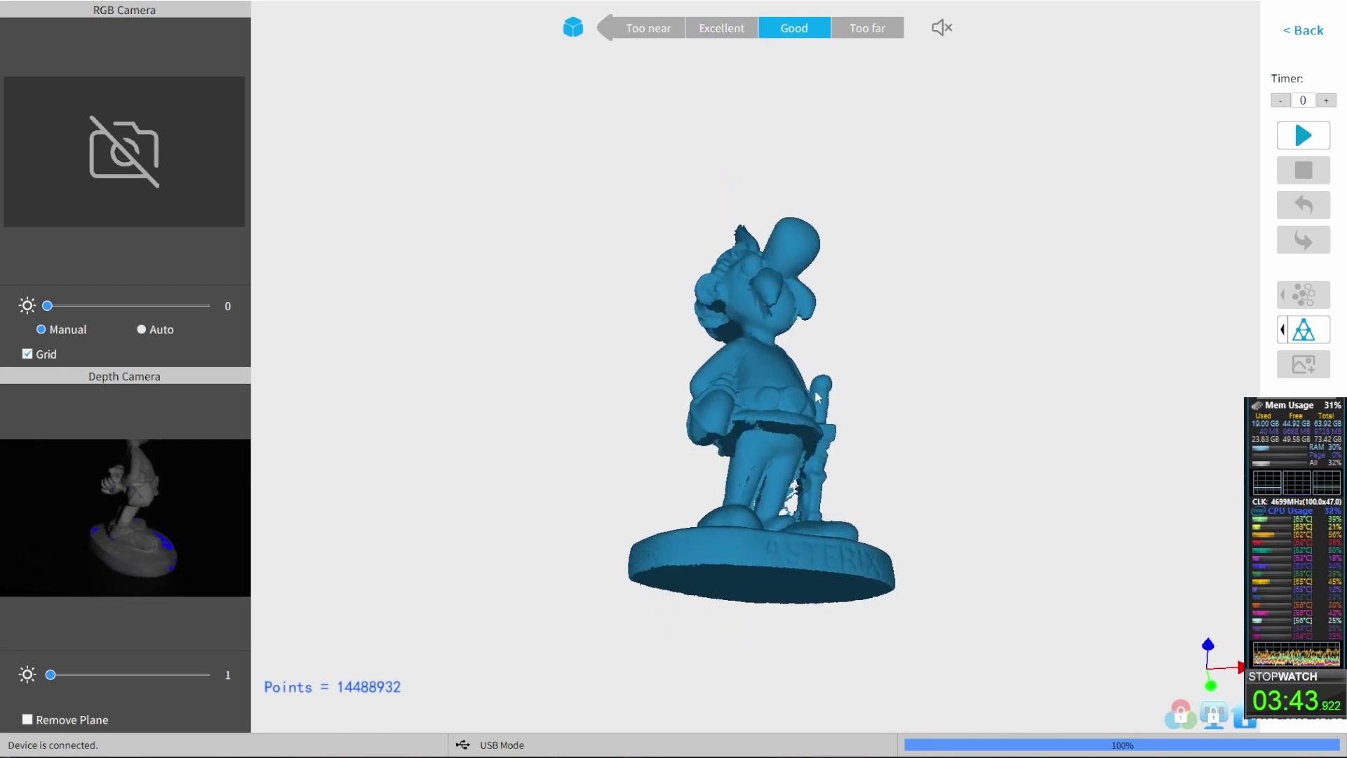
left_click_drag(808, 387, 636, 330)
scroll(759, 323, "up", 8)
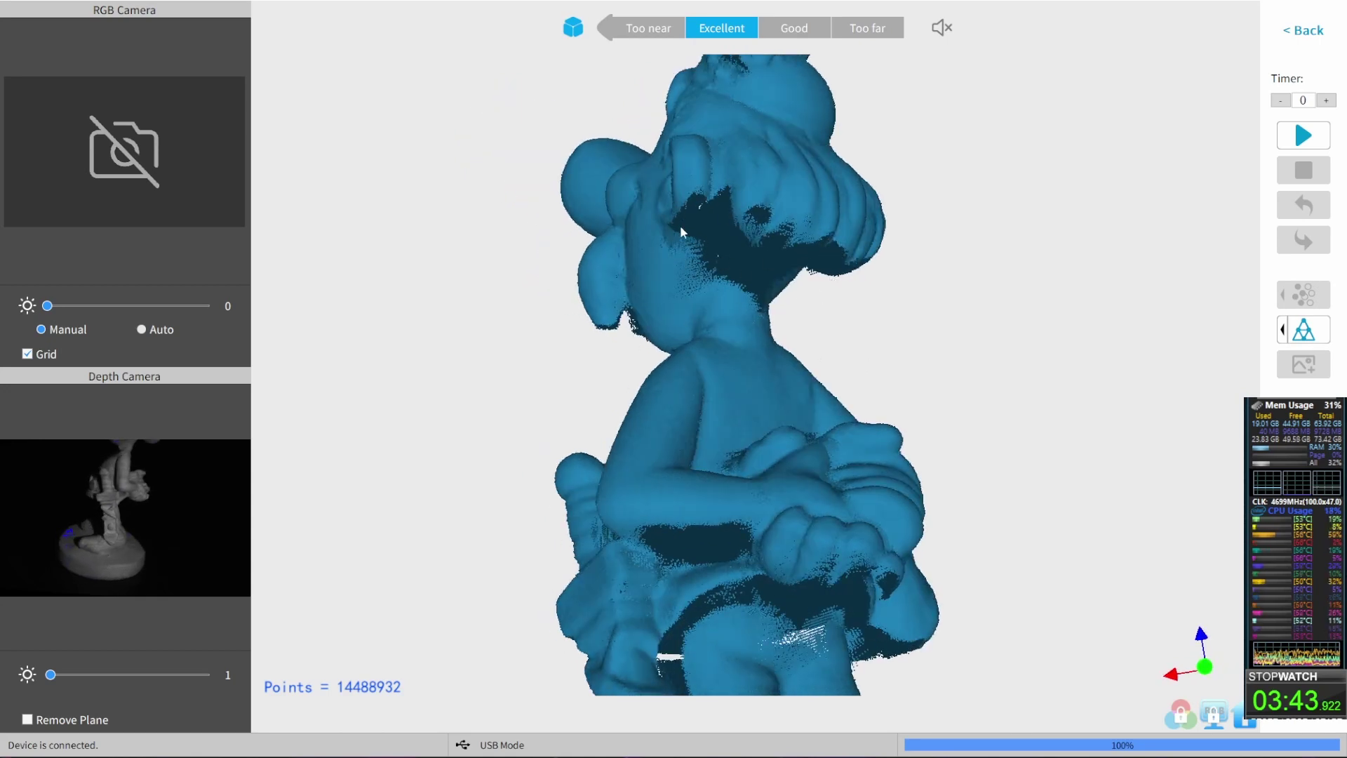
scroll(748, 380, "down", 5)
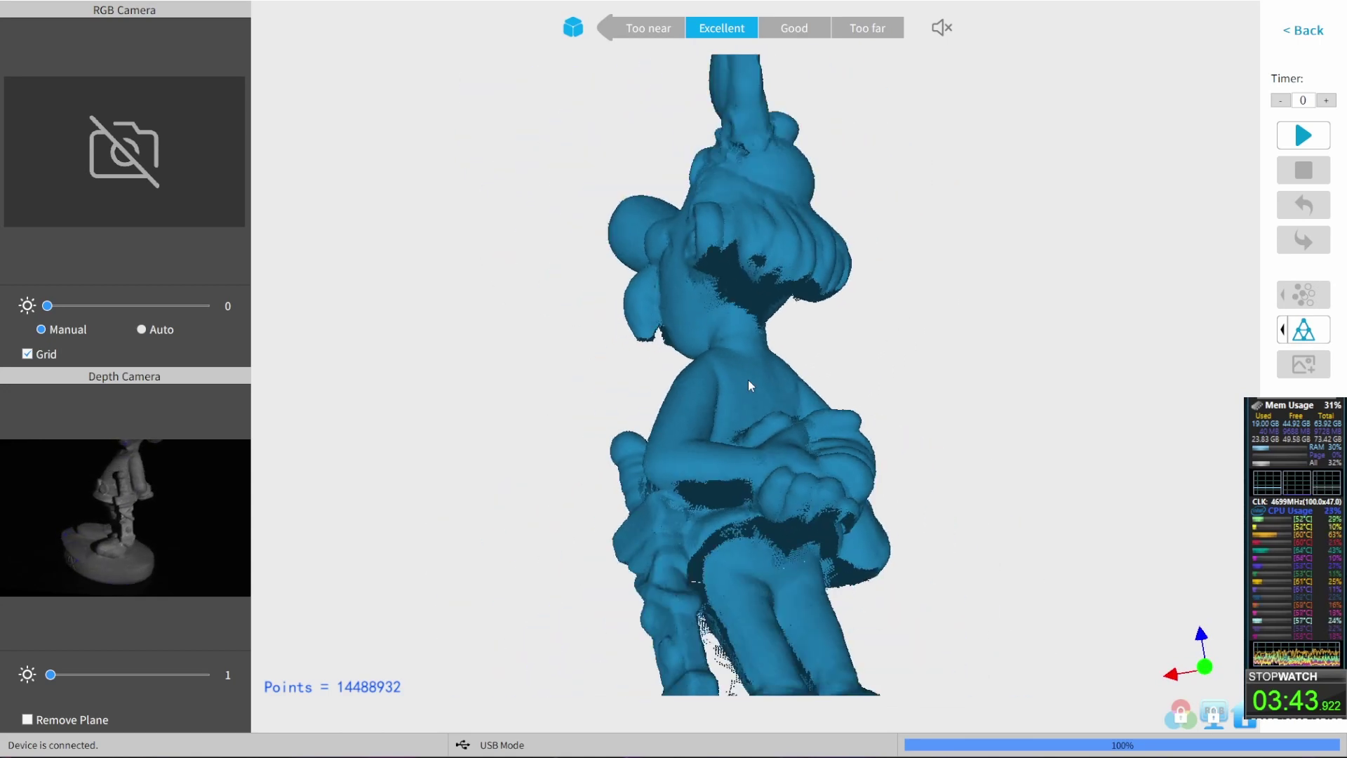
scroll(748, 380, "down", 3)
left_click_drag(747, 381, 798, 470)
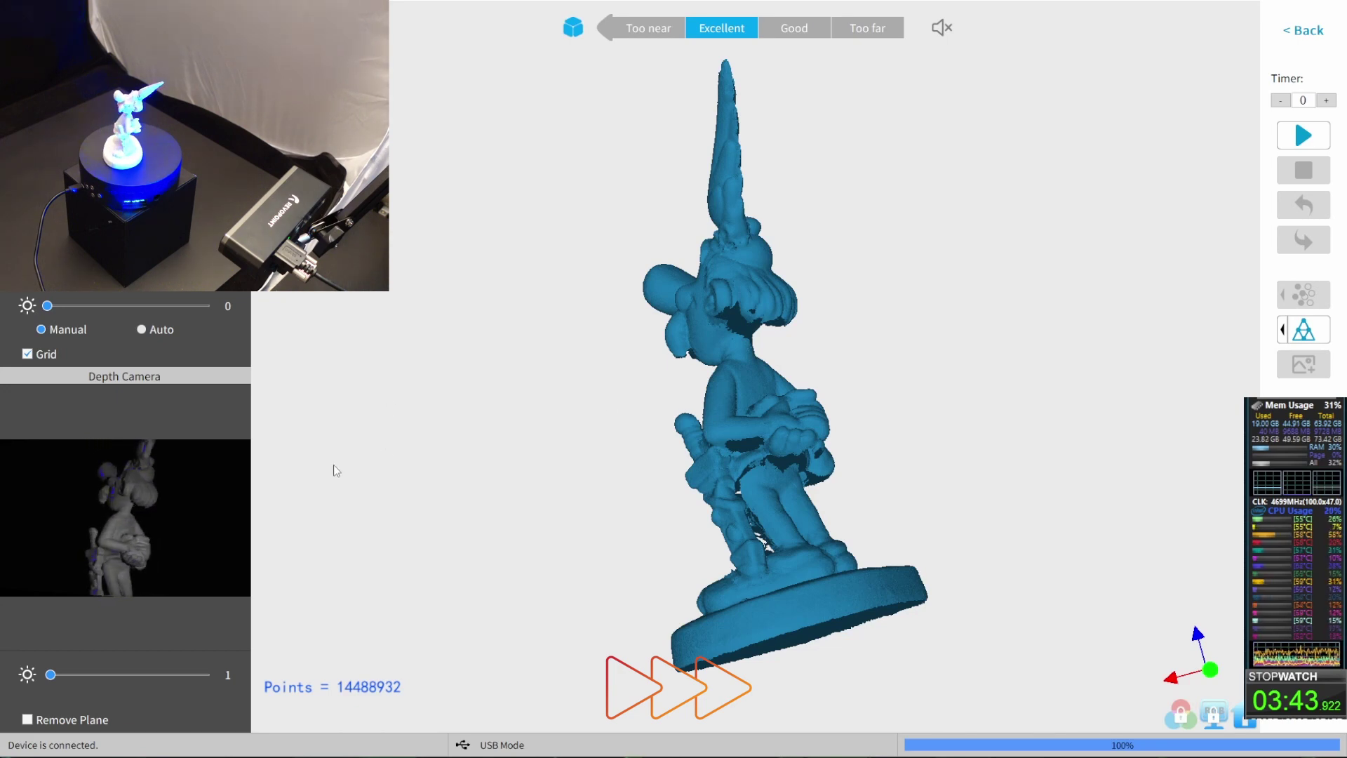
Raise depth camera brightness to 2 and run a second scan pass to about 472 frames
left_click(66, 674)
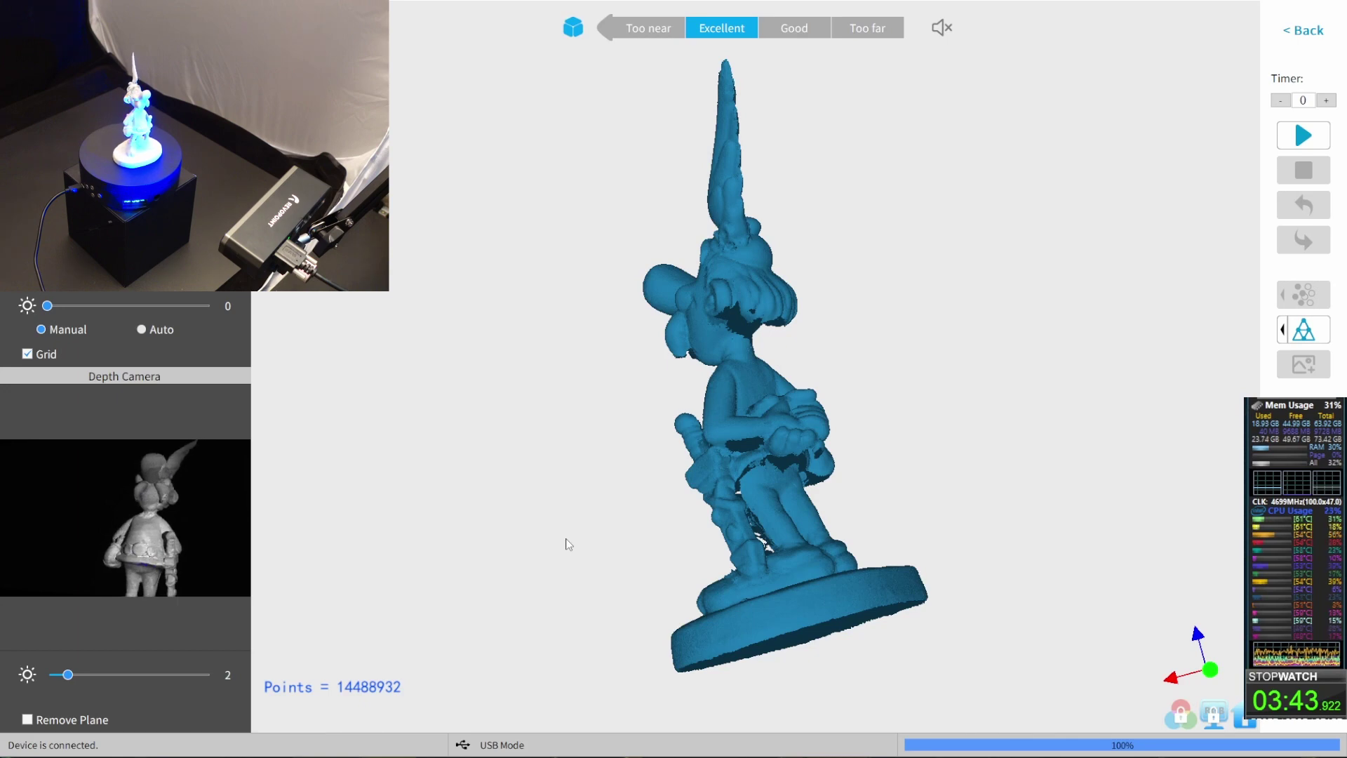
key("space")
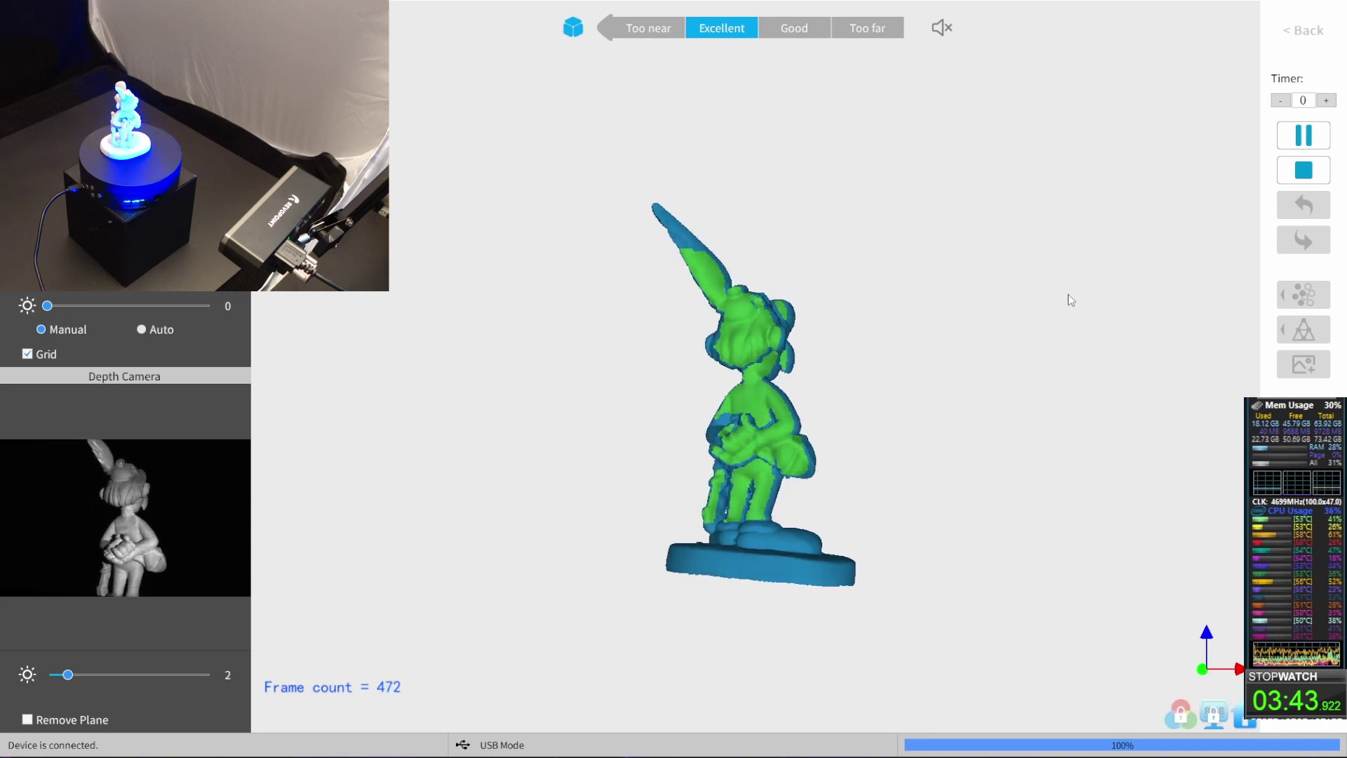
Pause the second scan at 474 frames and orbit and zoom to inspect the point cloud
key("space")
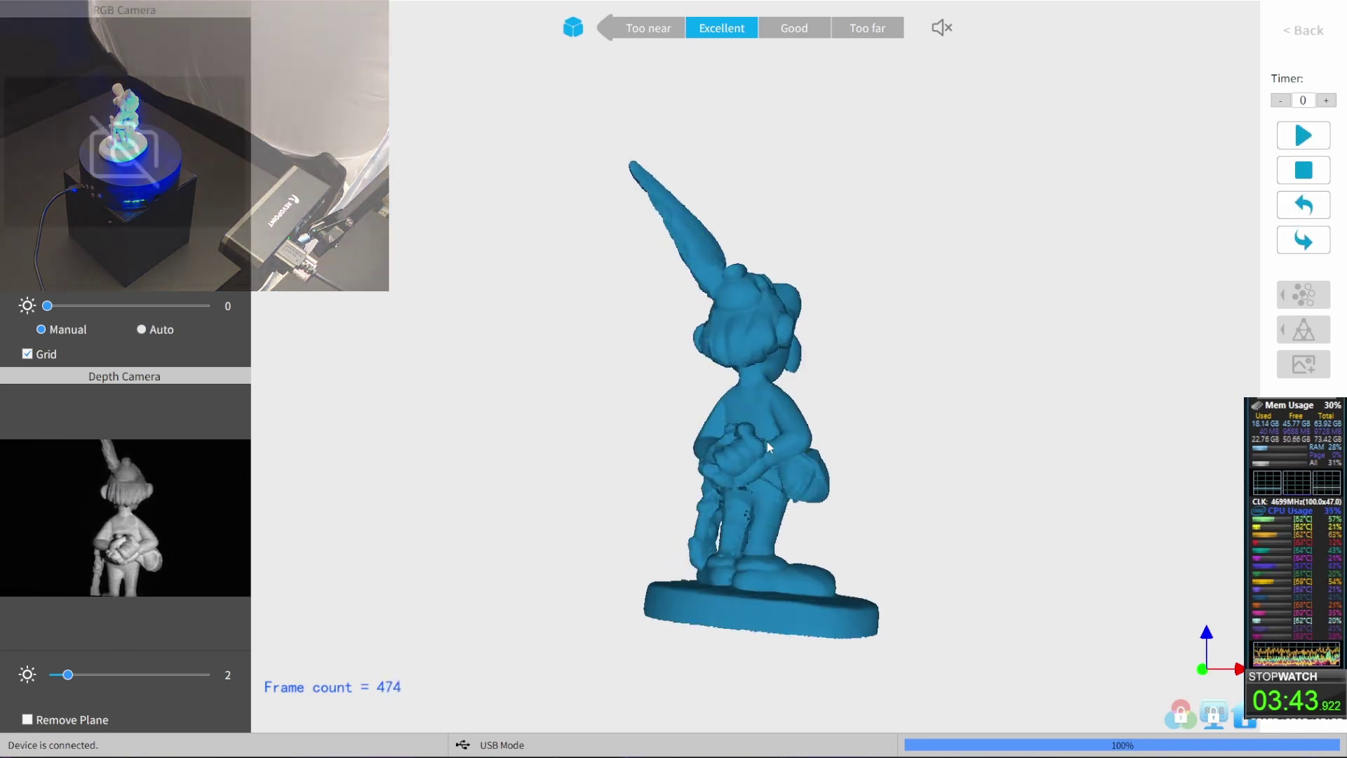
scroll(768, 439, "up", 5)
left_click_drag(730, 428, 686, 411)
left_click_drag(682, 495, 722, 360)
scroll(817, 417, "down", 5)
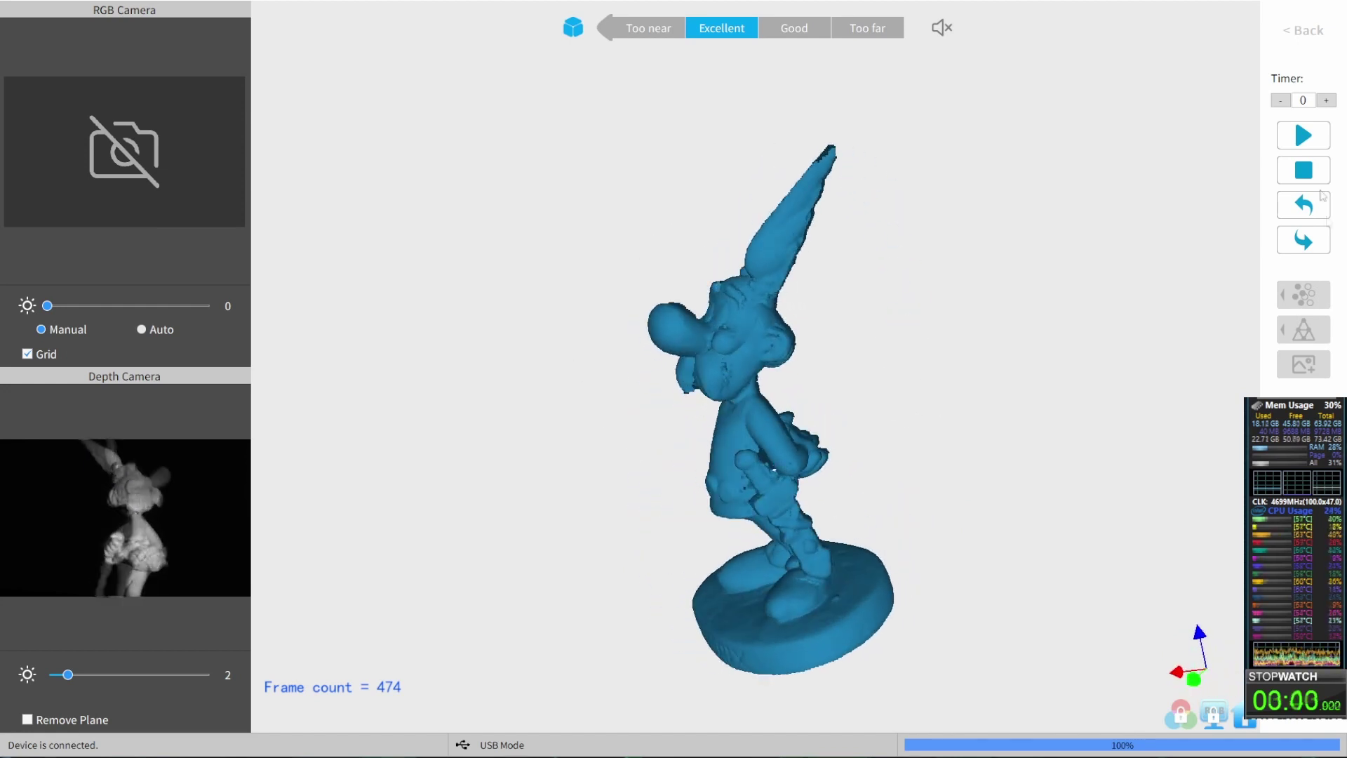
Stop scanning and complete the 474-frame capture with immediate fusion switched off
left_click(1305, 169)
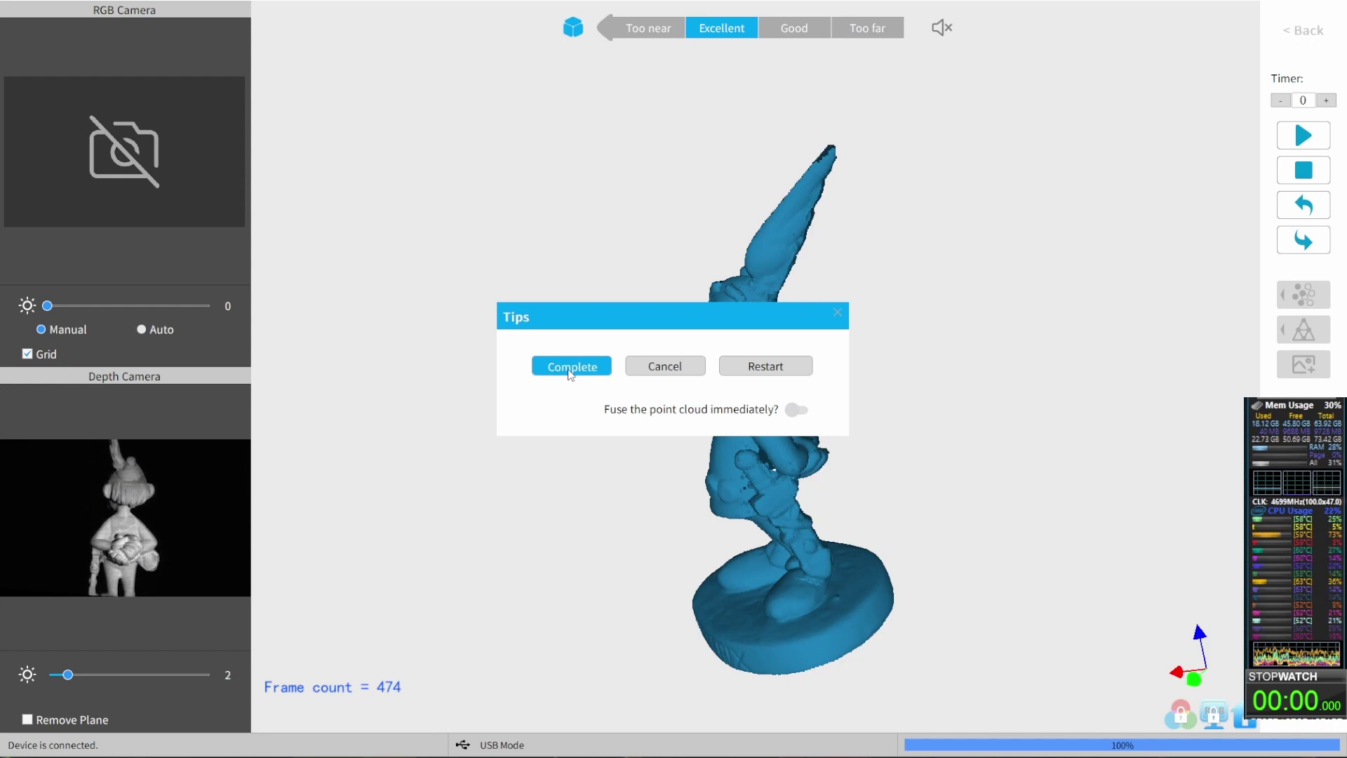
left_click(571, 366)
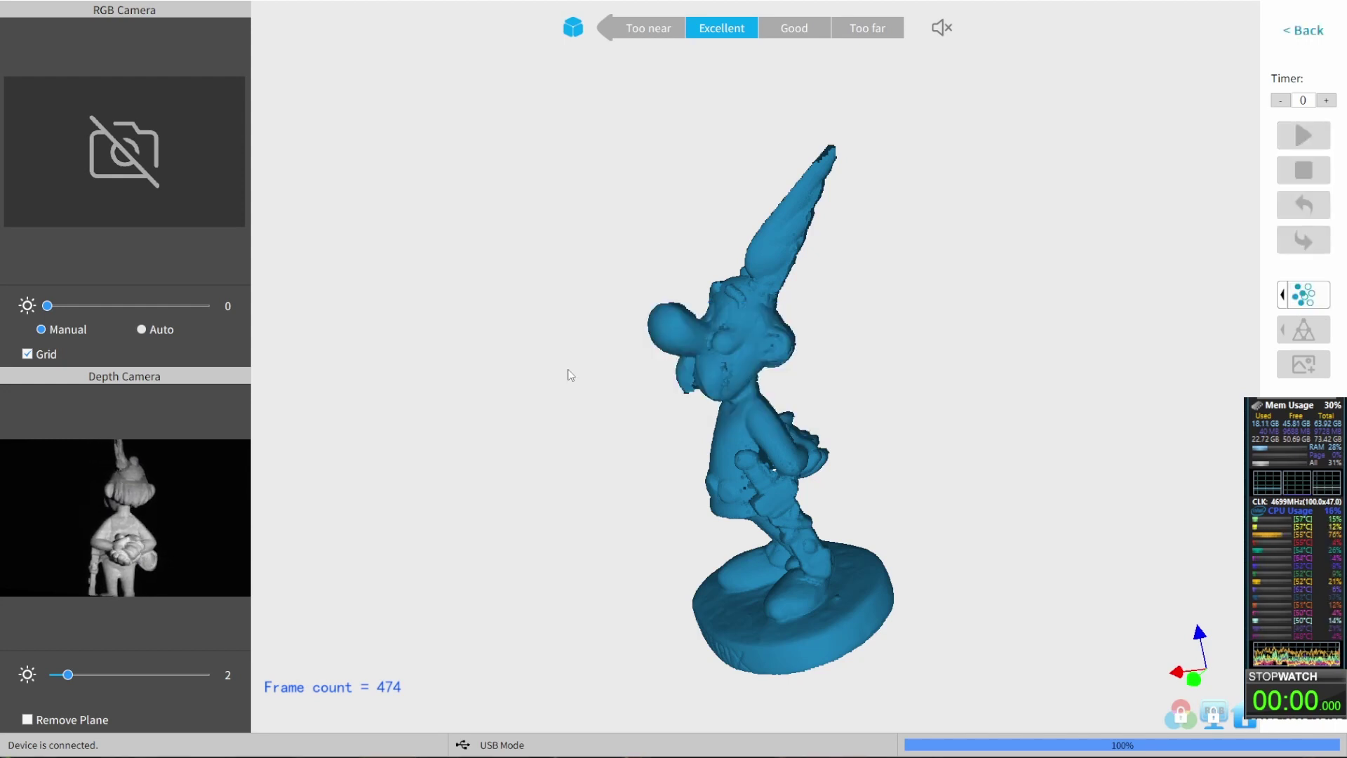
Confirm Manual fusion at 0.02 mm point pitch and fuse into a 19,515,456-point cloud
left_click(1286, 298)
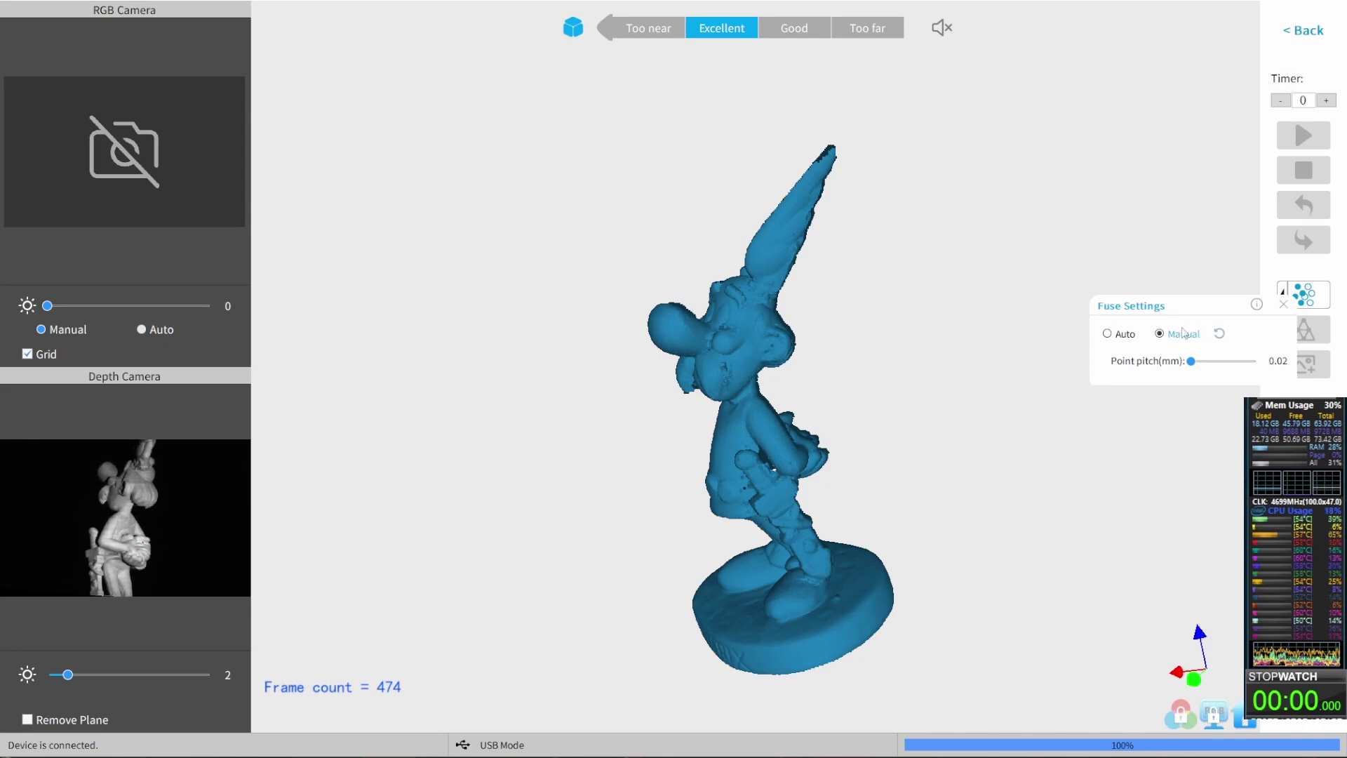
left_click(1288, 304)
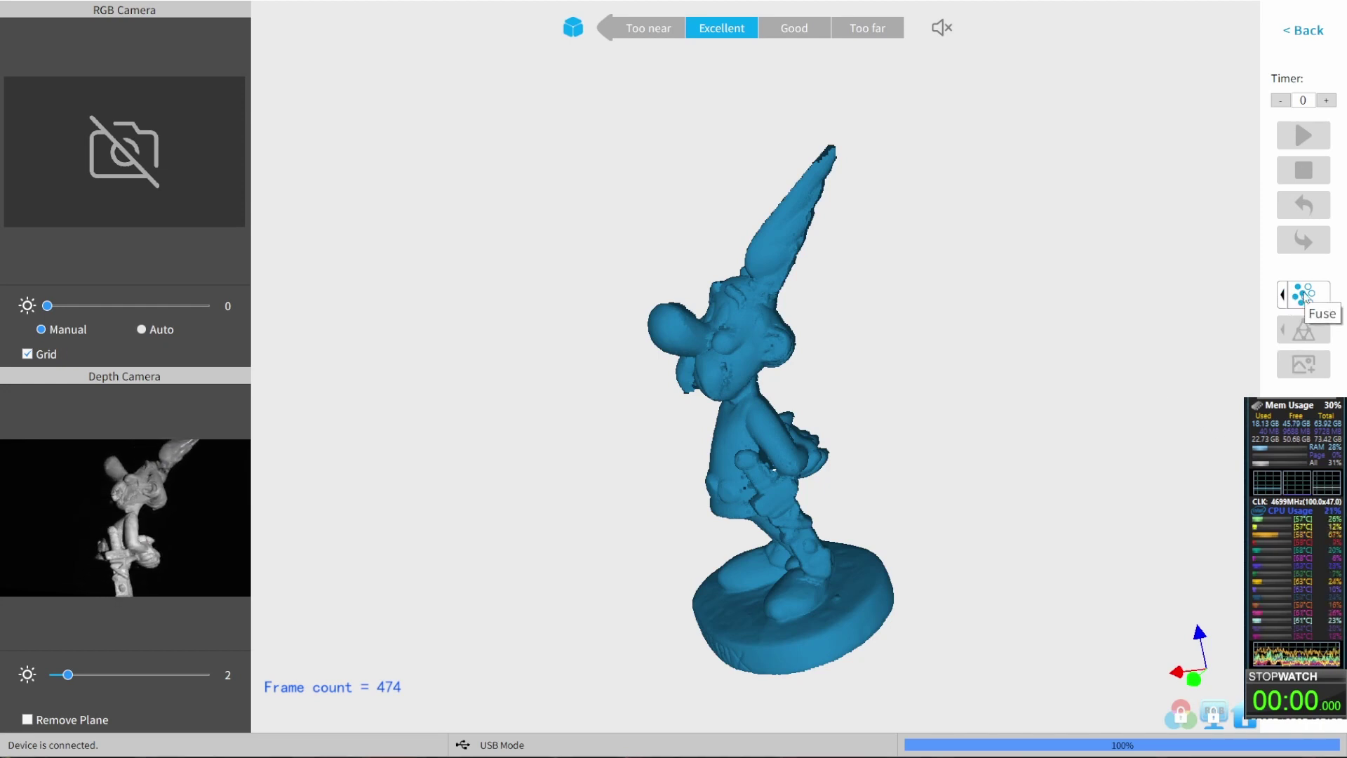
left_click(1303, 295)
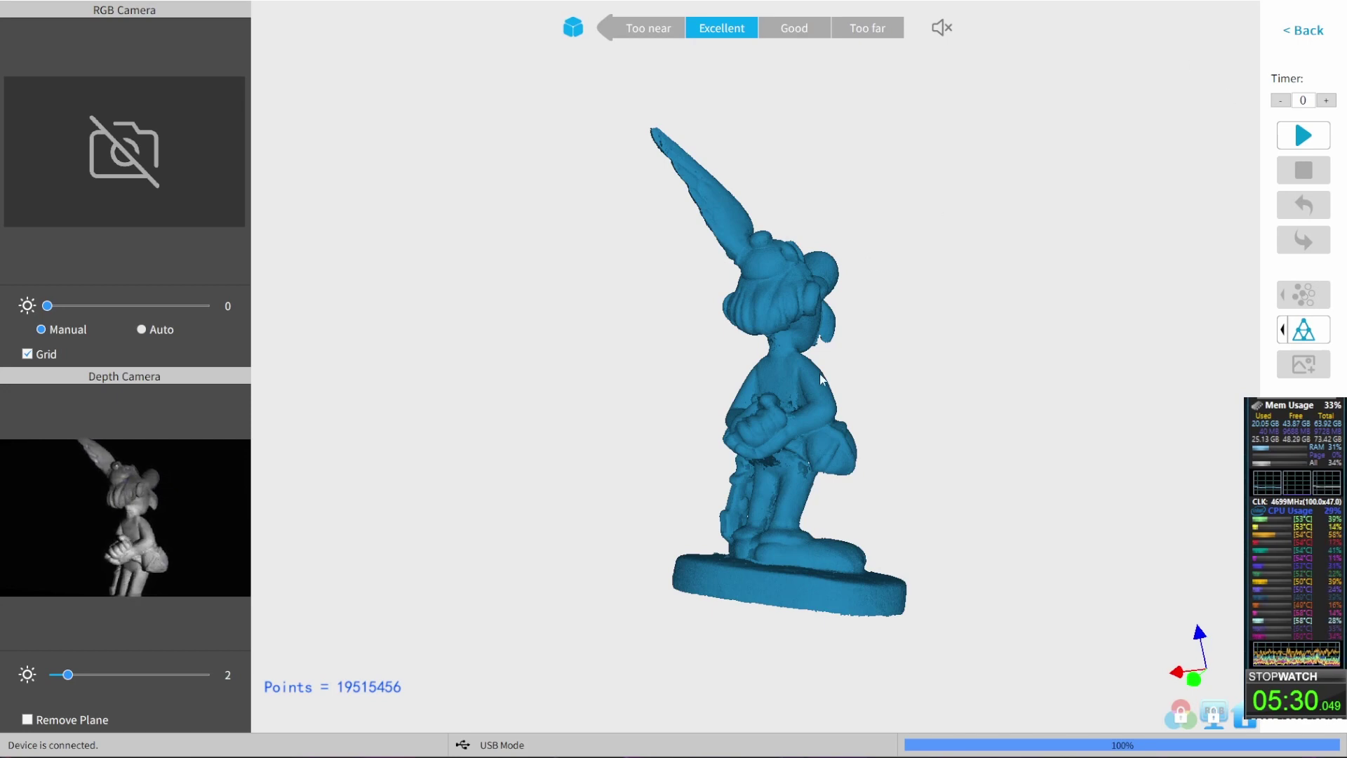
Rotate the point cloud to check base, head and torso for gaps, then open Mesh Settings
left_click_drag(794, 423, 847, 298)
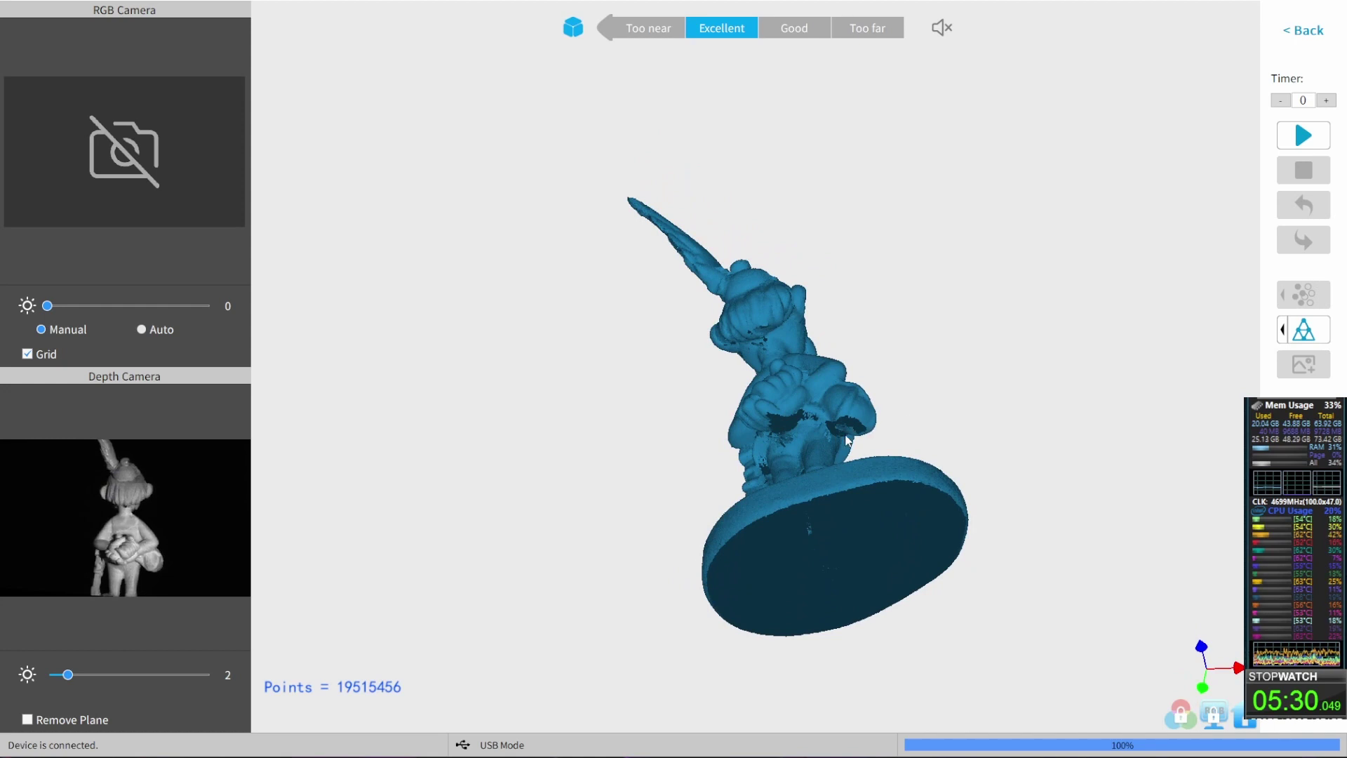
left_click_drag(831, 383, 804, 414)
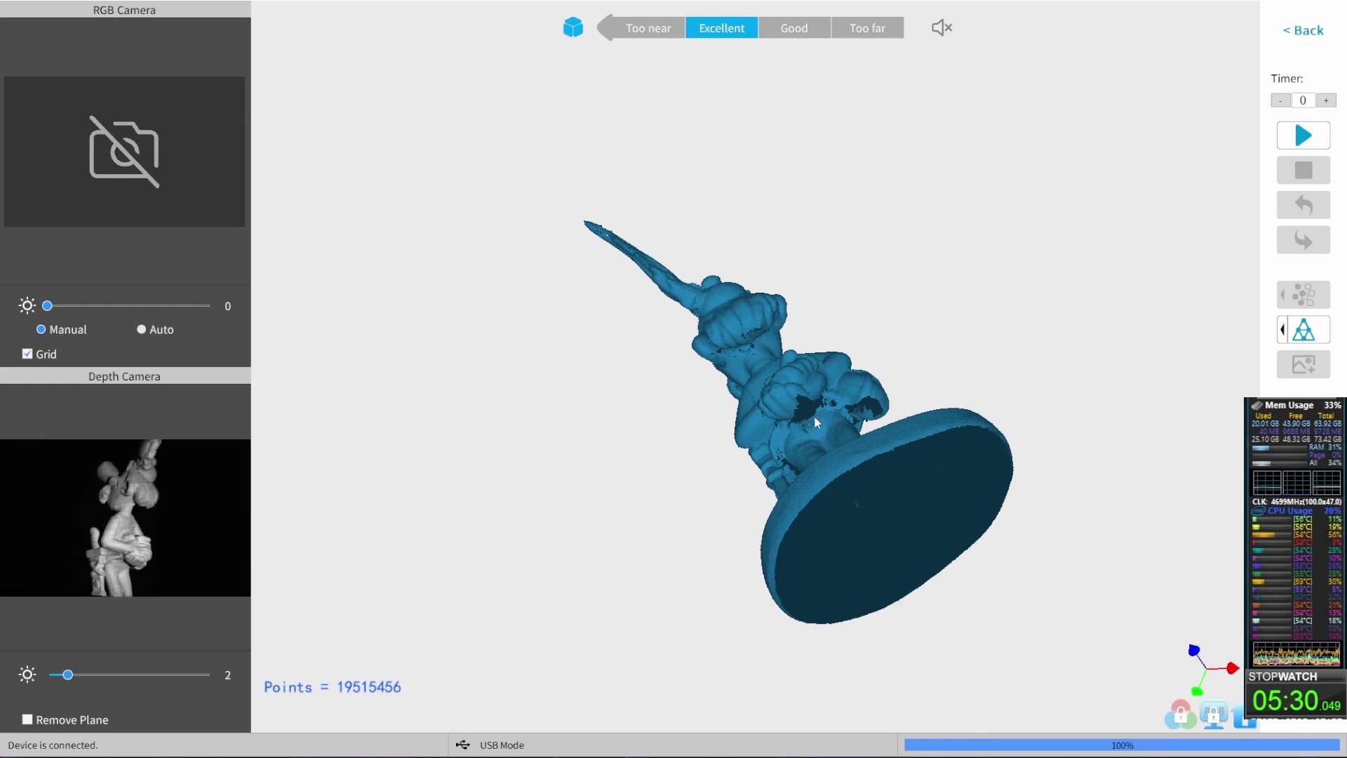
left_click_drag(776, 422, 705, 234)
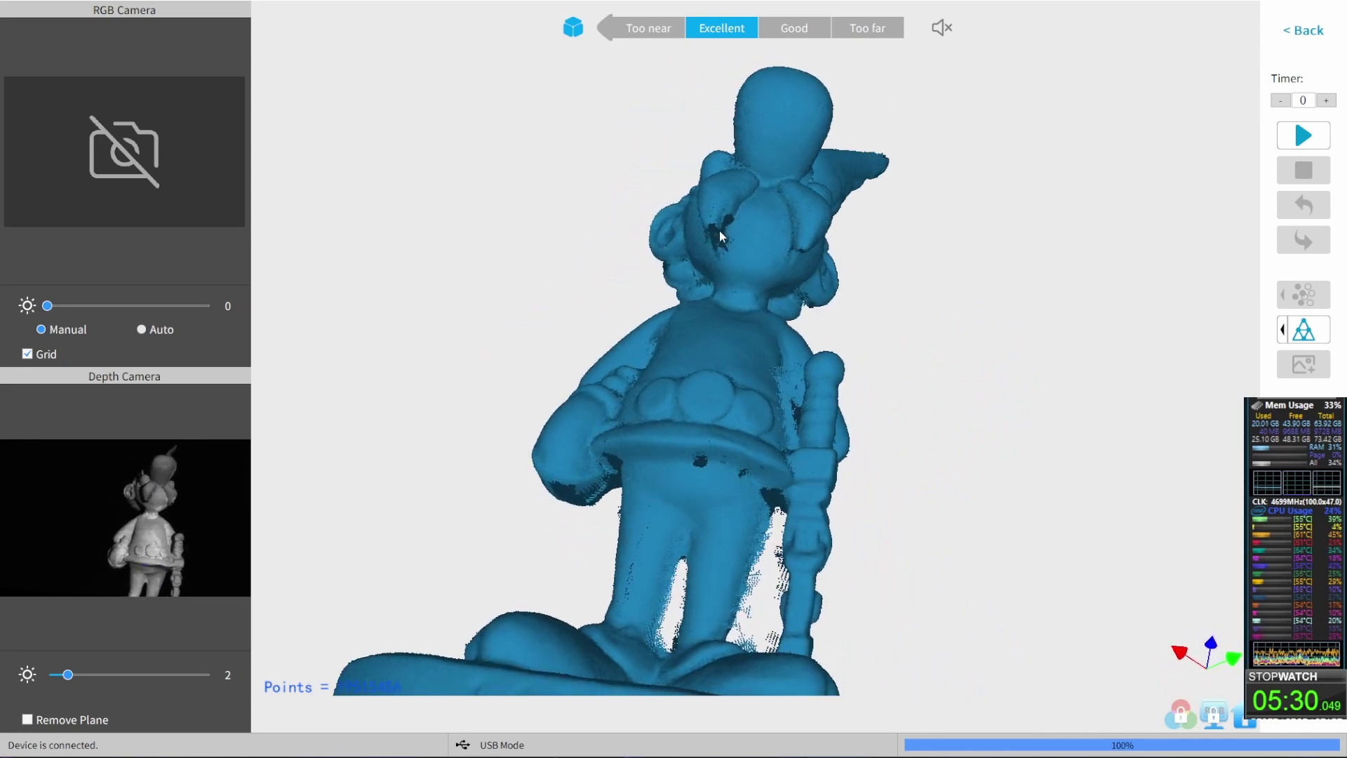
left_click_drag(722, 236, 748, 379)
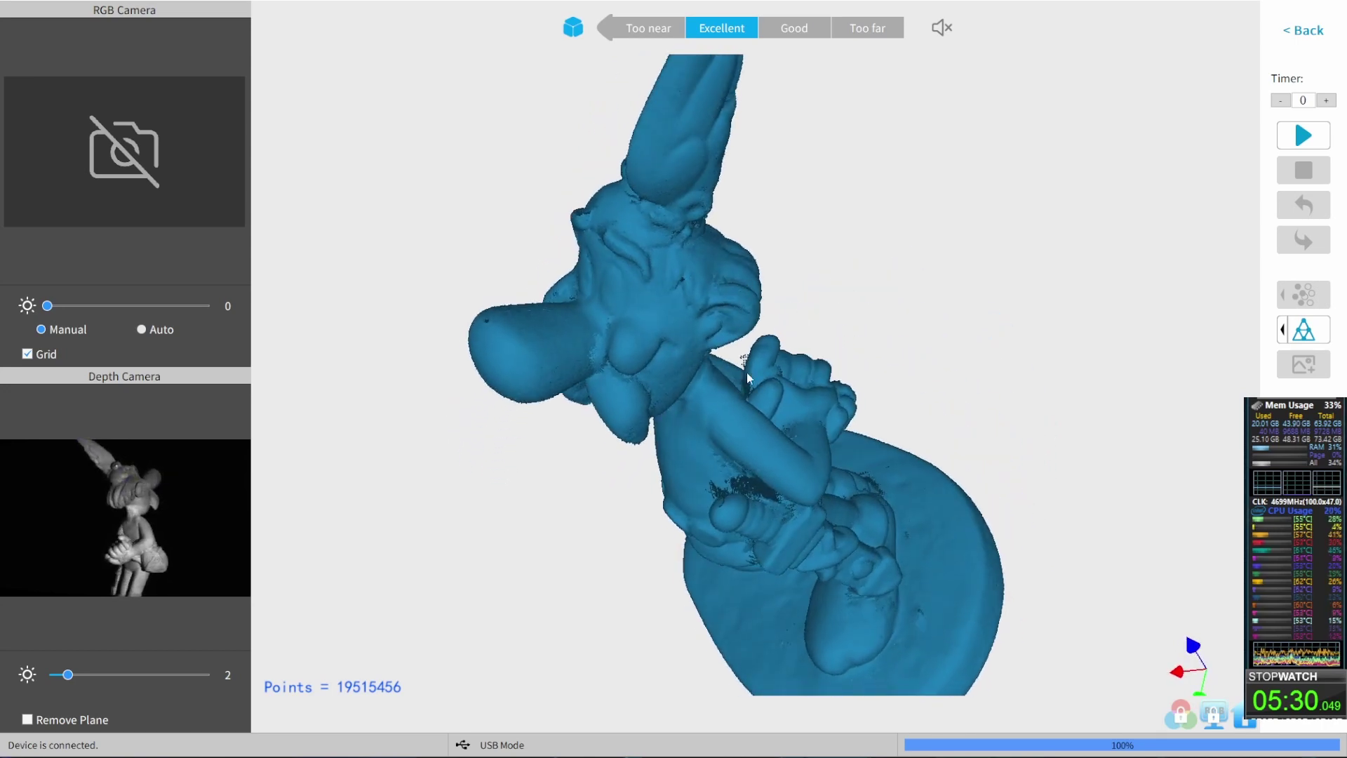
left_click(1282, 336)
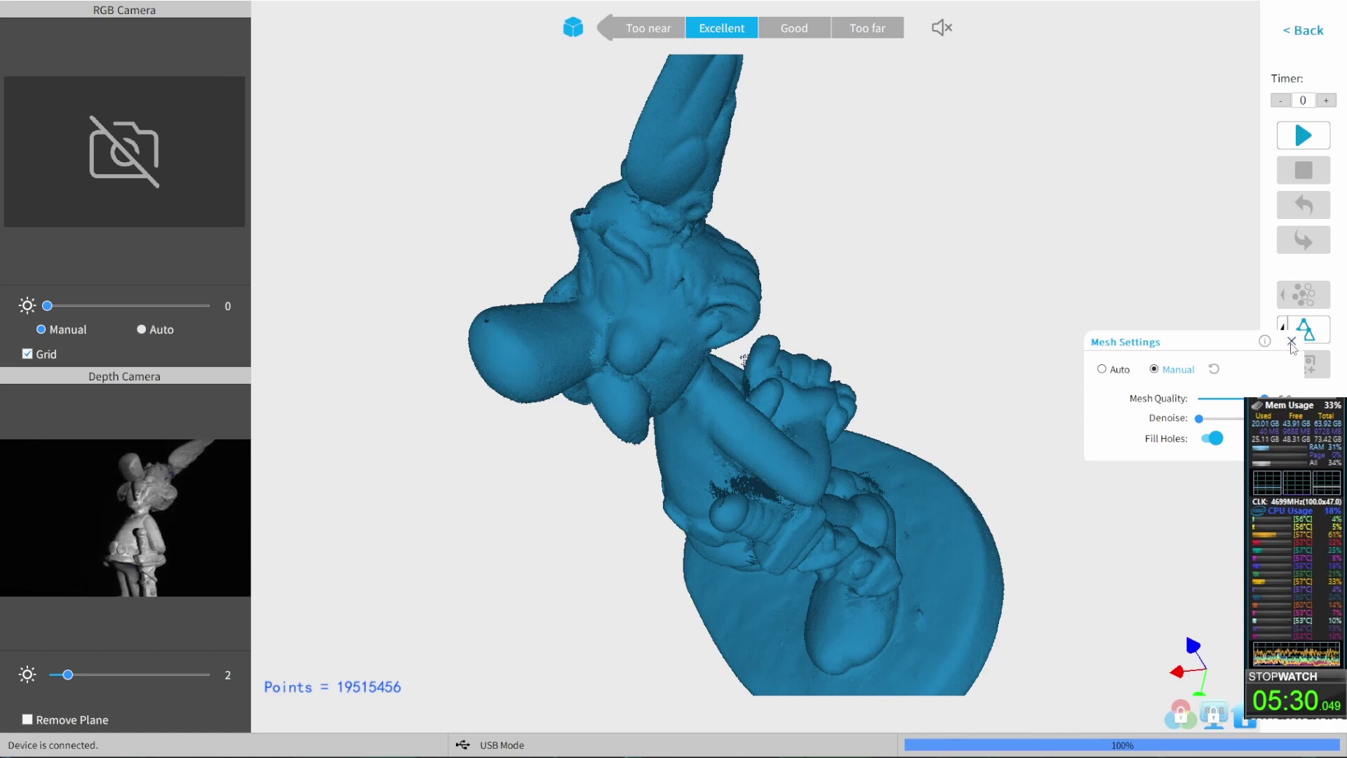
Close Mesh Settings and mesh the fused cloud into 1,837,545 faces and 920,389 vertices
left_click(1292, 341)
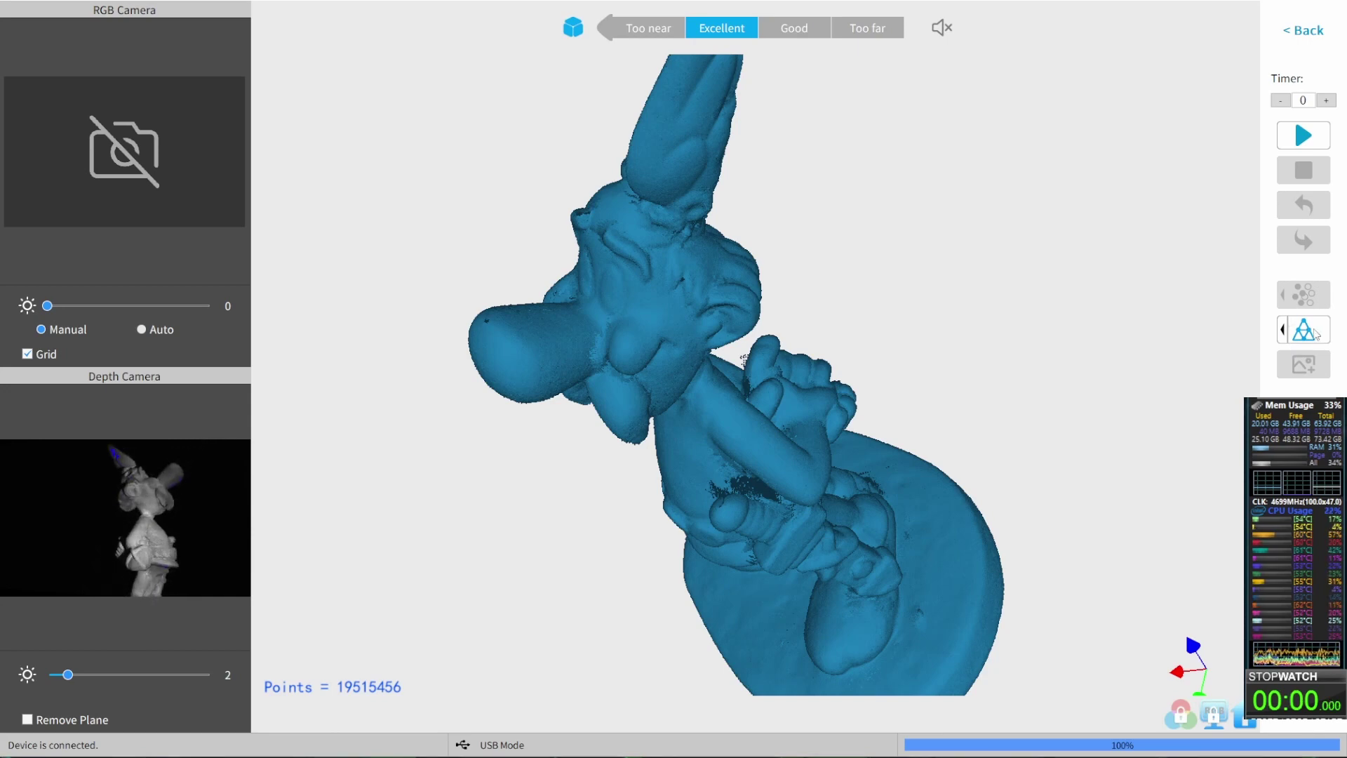
left_click(1314, 334)
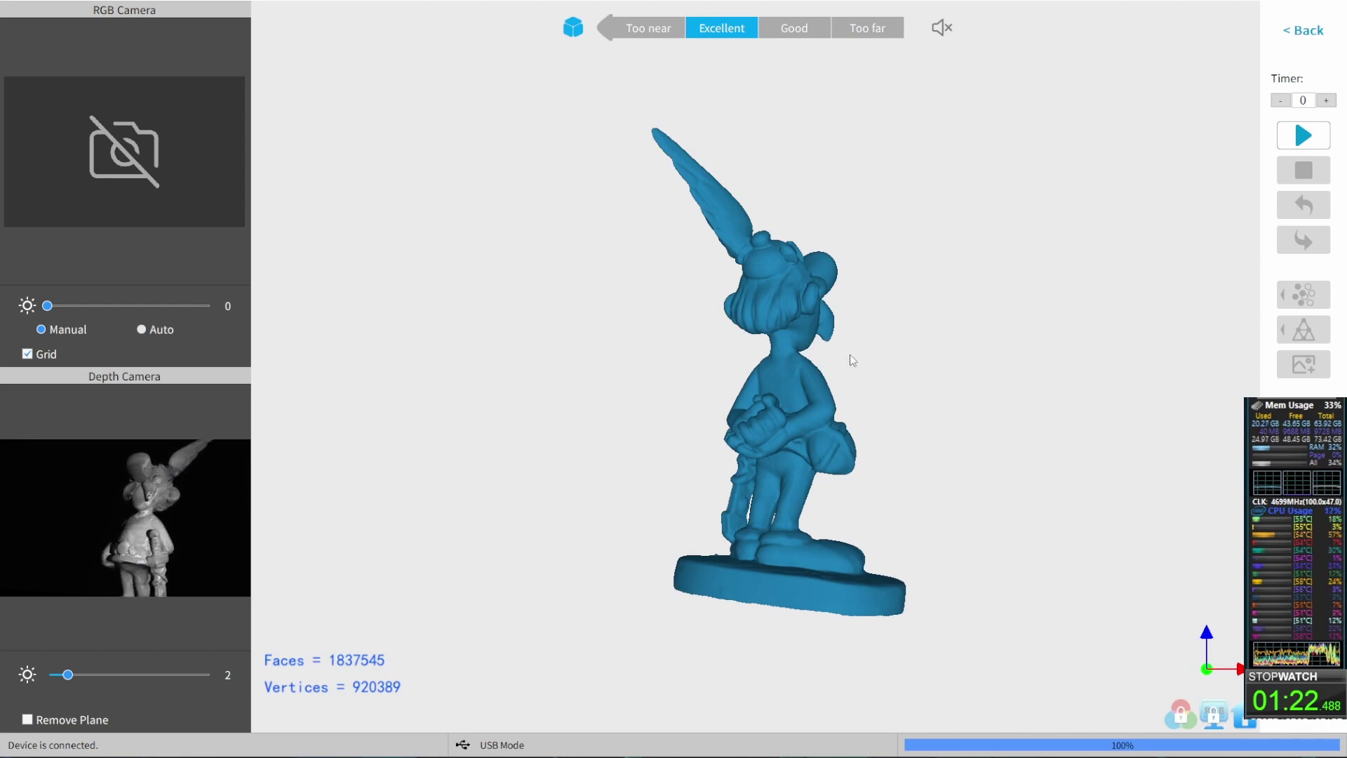
left_click_drag(746, 367, 989, 371)
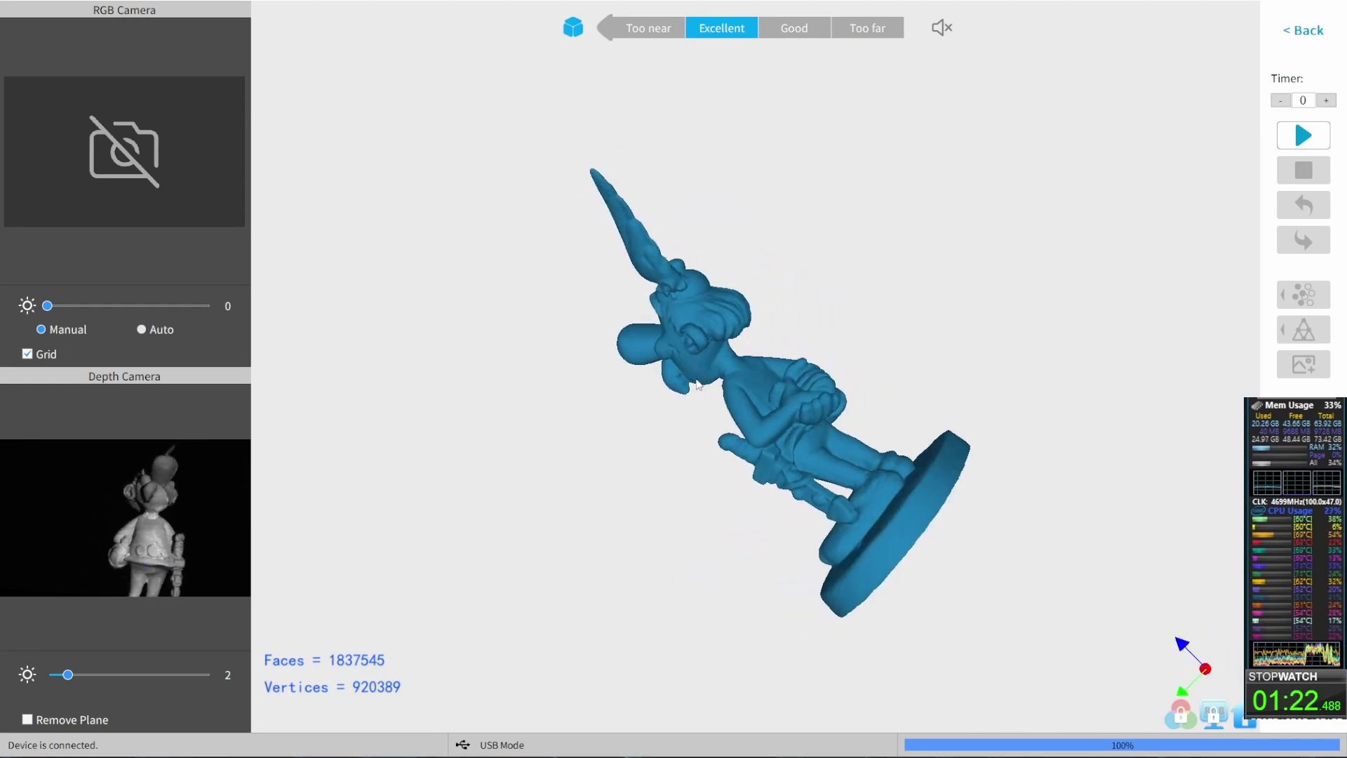
left_click_drag(697, 387, 741, 177)
scroll(692, 385, "up", 5)
scroll(737, 402, "up", 5)
left_click_drag(952, 251, 900, 411)
left_click_drag(656, 390, 700, 506)
left_click_drag(802, 533, 792, 614)
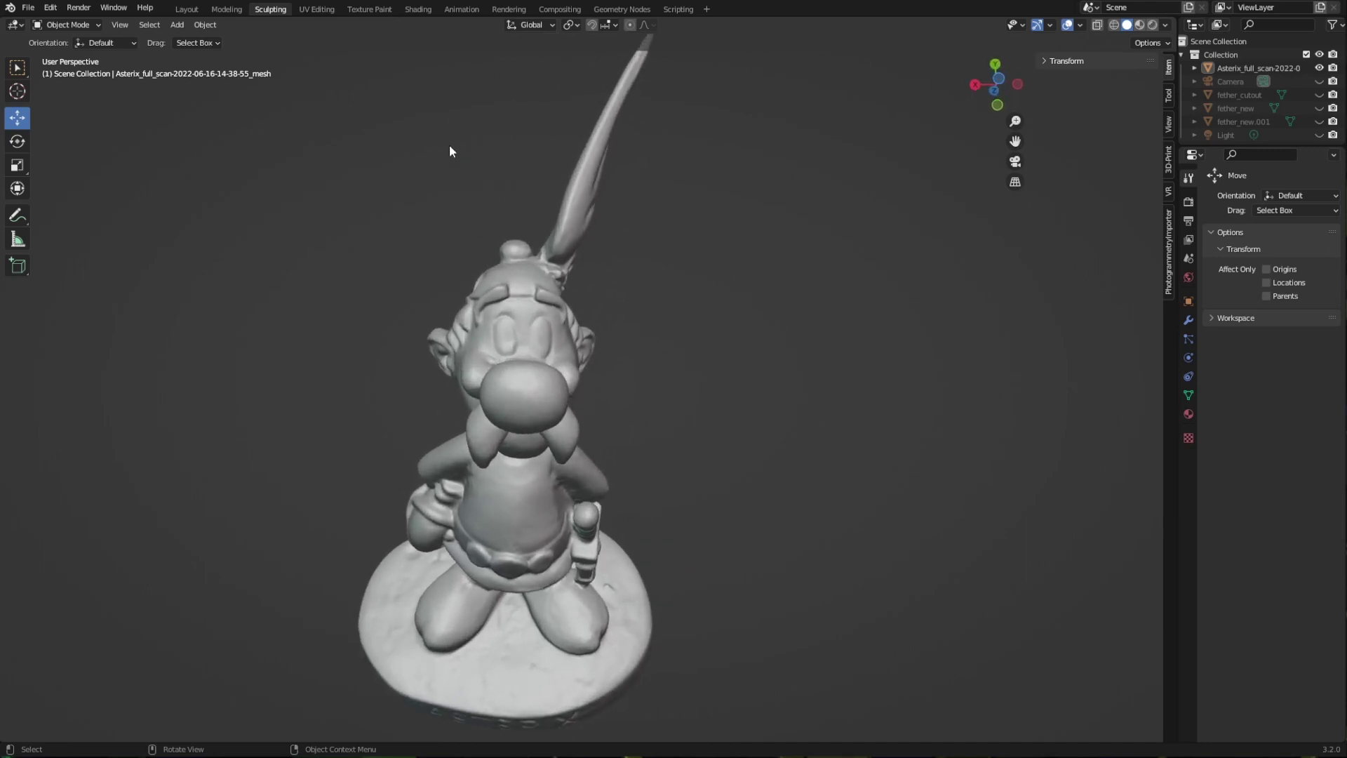
Orbit the Blender viewport around the upright Asterix scan mesh to inspect it
middle_click_drag(461, 219, 626, 246)
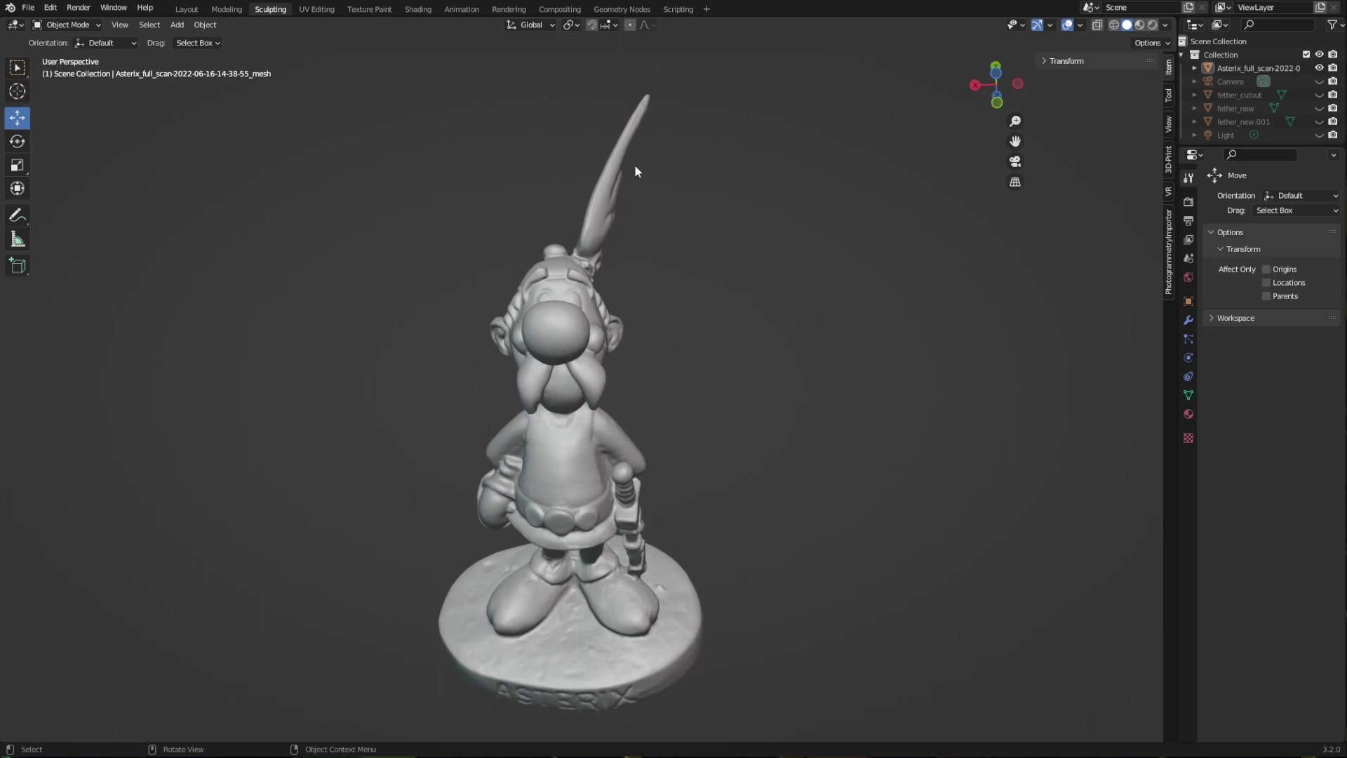
middle_click_drag(619, 212, 607, 247)
middle_click_drag(792, 58, 501, 257)
middle_click_drag(666, 136, 607, 219)
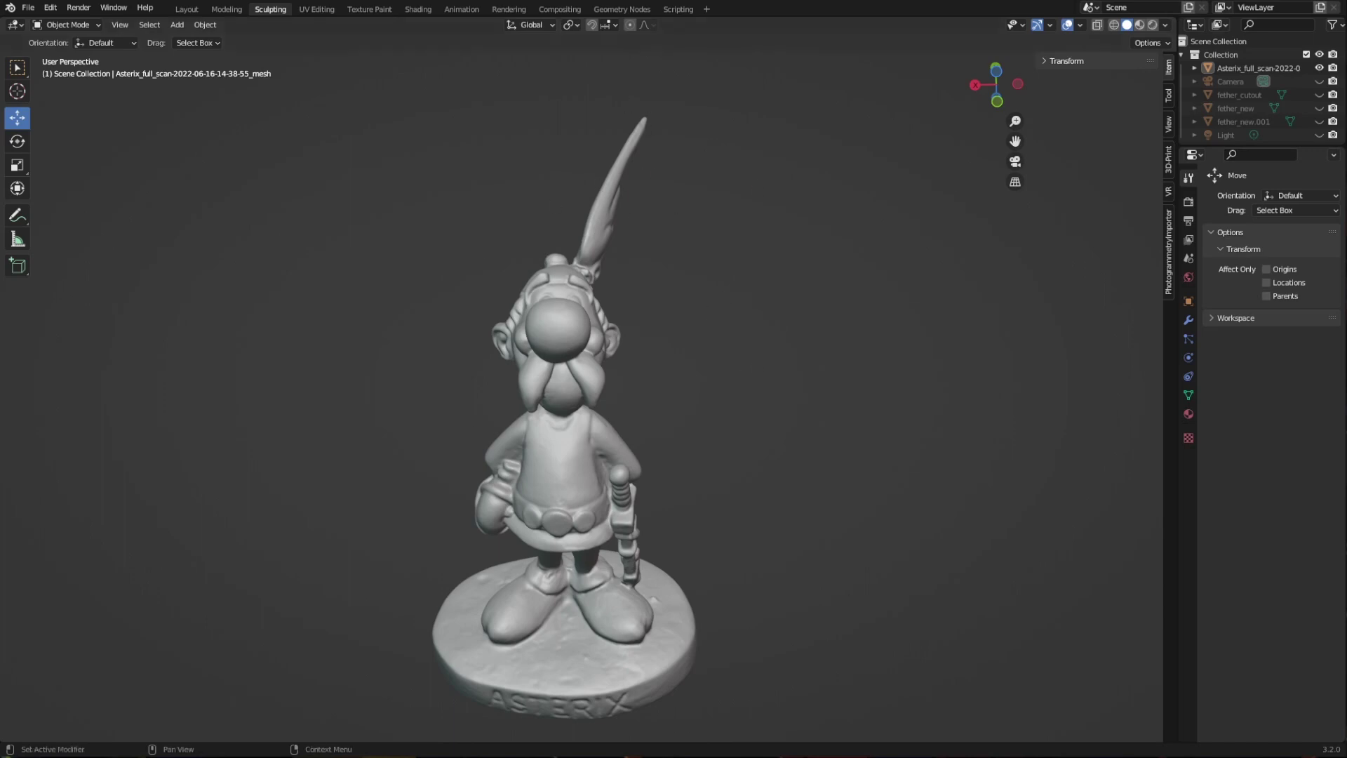
Show fether_cutout, hide the Asterix scan, and zoom in on the feather's cut end
left_click(1319, 95)
left_click(1319, 68)
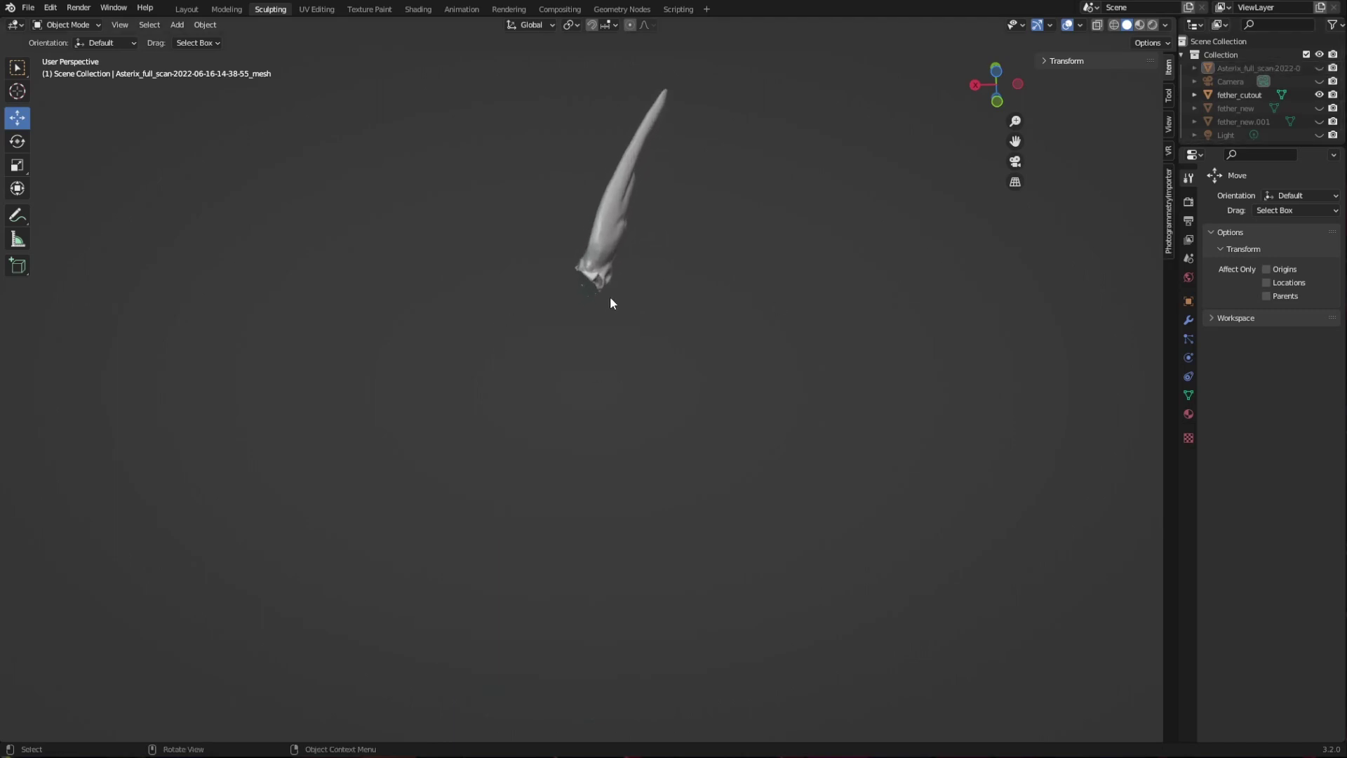
scroll(610, 300, "up", 5)
middle_click_drag(610, 301, 708, 266)
scroll(693, 275, "down", 3)
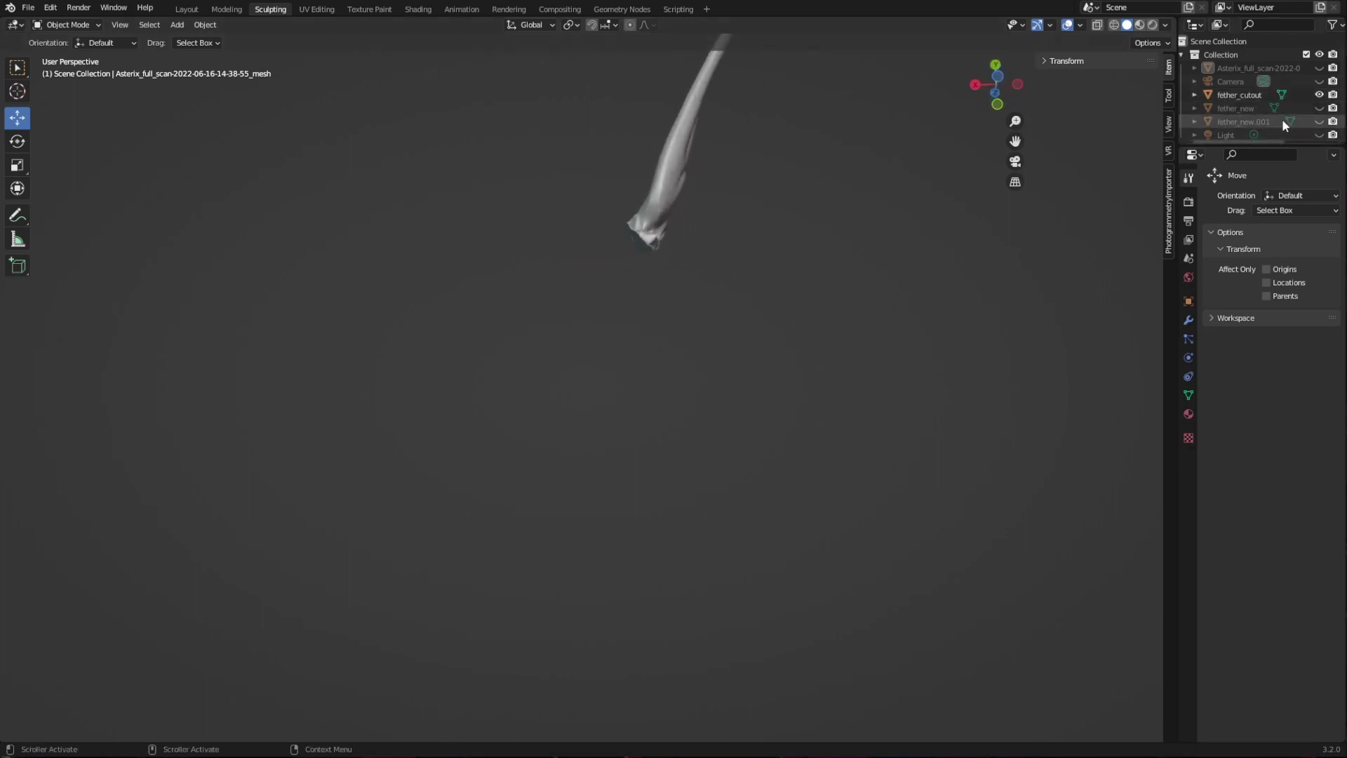
Show the mirrored fether_new.001, hide fether_cutout, and orbit to view its end
left_click(1319, 122)
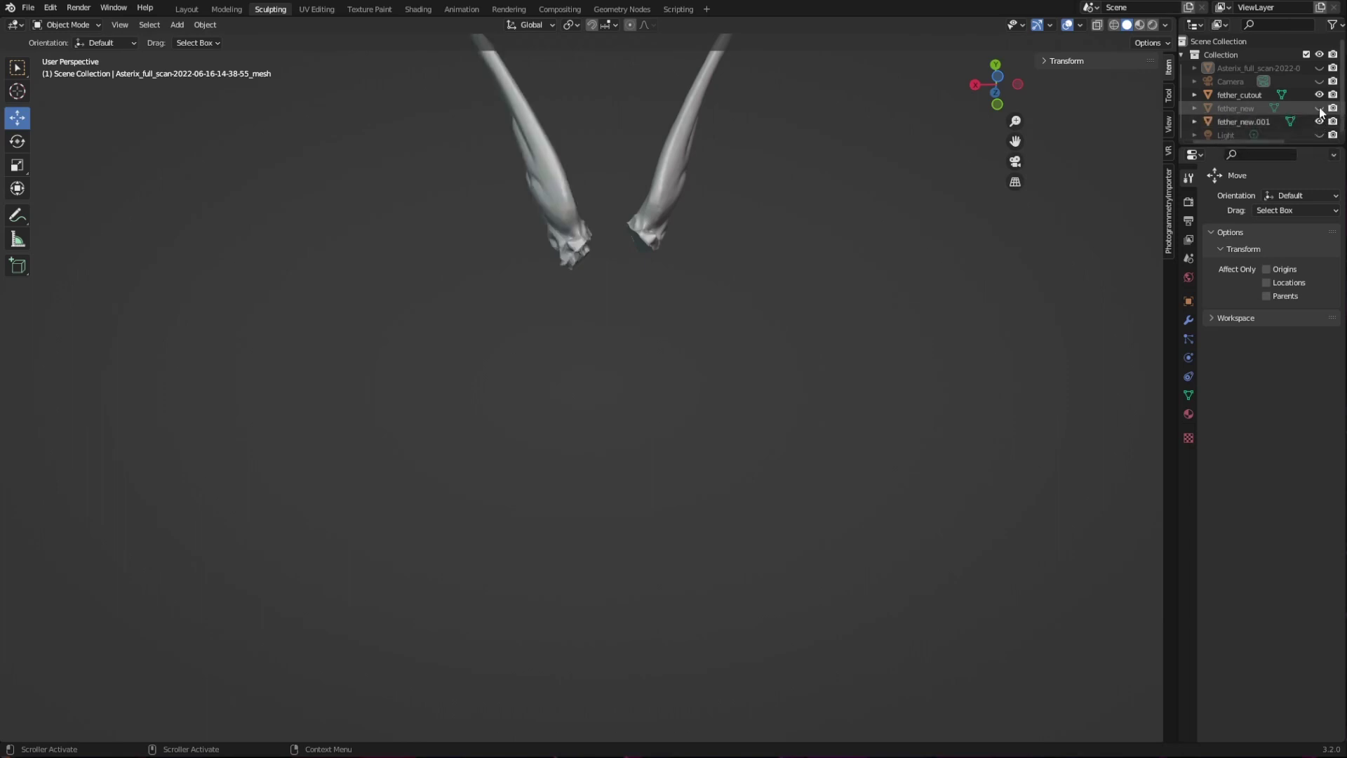
left_click(1320, 98)
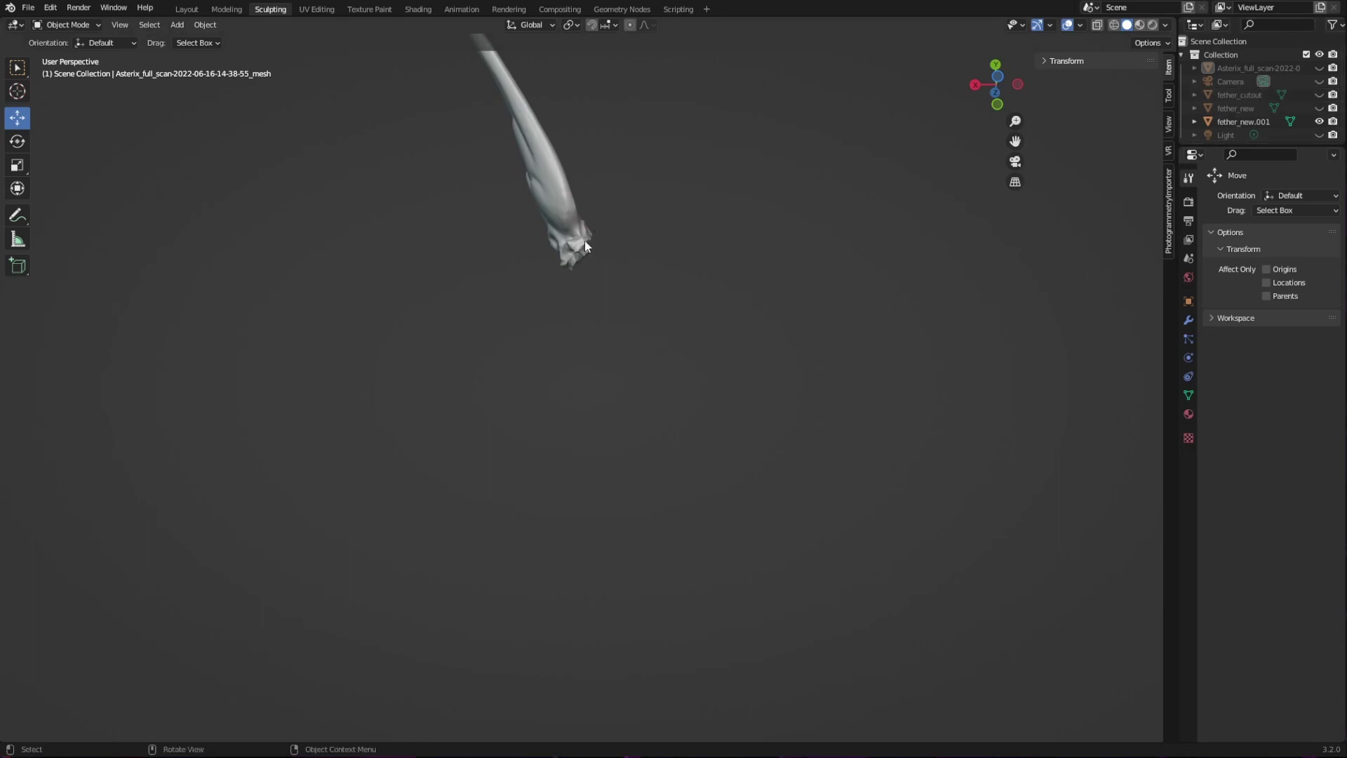
mouse_move(596, 302)
middle_mouse_down()
mouse_move(612, 351)
mouse_move(716, 370)
mouse_move(630, 297)
mouse_move(655, 353)
mouse_move(818, 331)
mouse_move(468, 321)
mouse_move(492, 259)
mouse_move(520, 403)
mouse_move(502, 331)
mouse_move(517, 339)
mouse_move(512, 292)
mouse_move(565, 304)
mouse_move(557, 319)
mouse_move(576, 312)
middle_mouse_up()
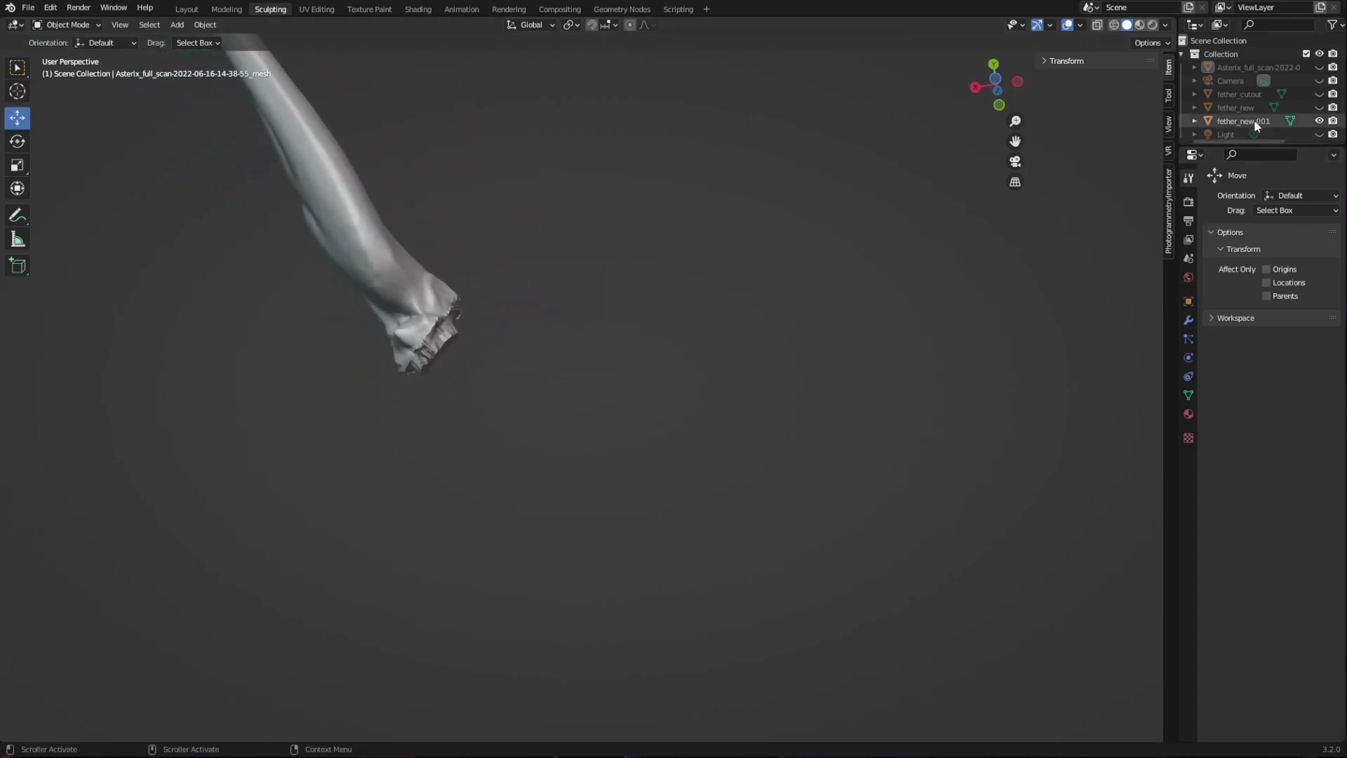
View the Asterix scan with fether_new shown, then hide the scan so only fether_new remains
left_click(1319, 67)
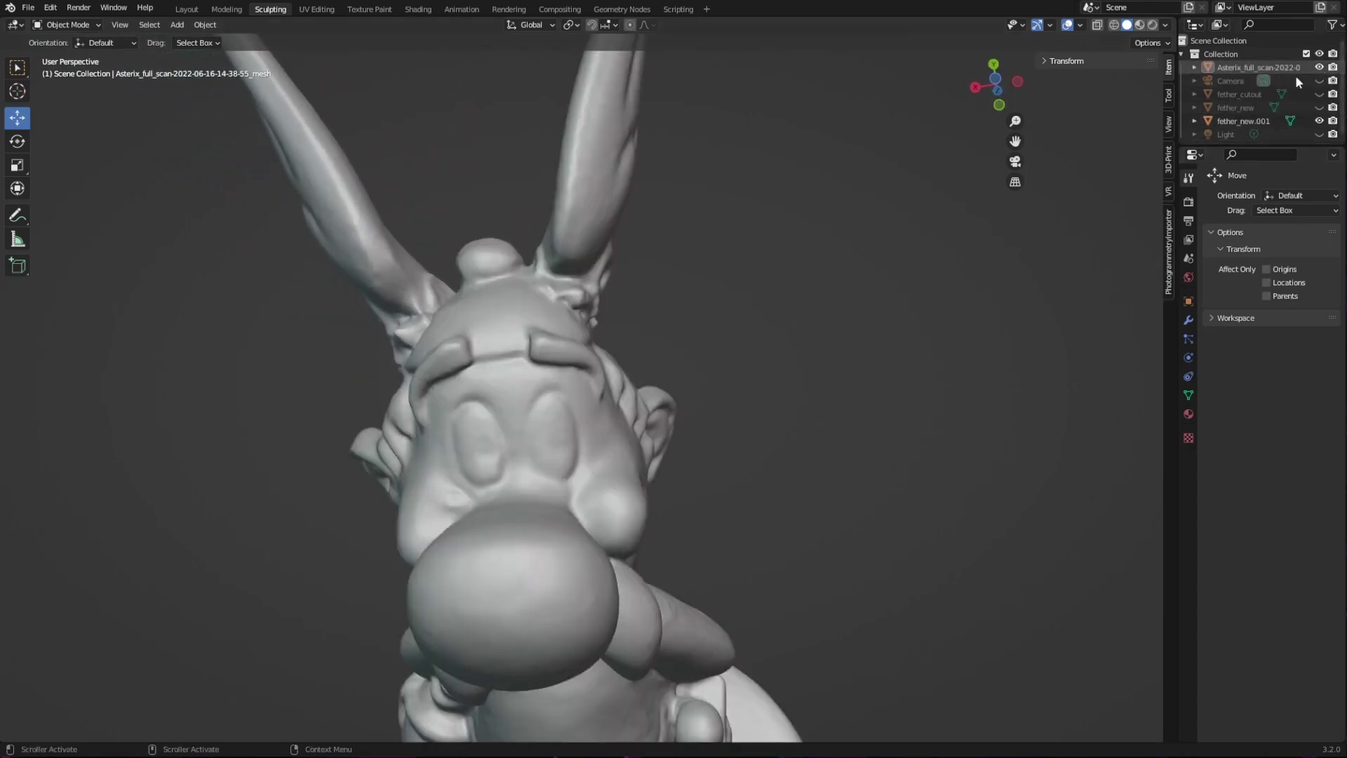
middle_click_drag(631, 302, 524, 267)
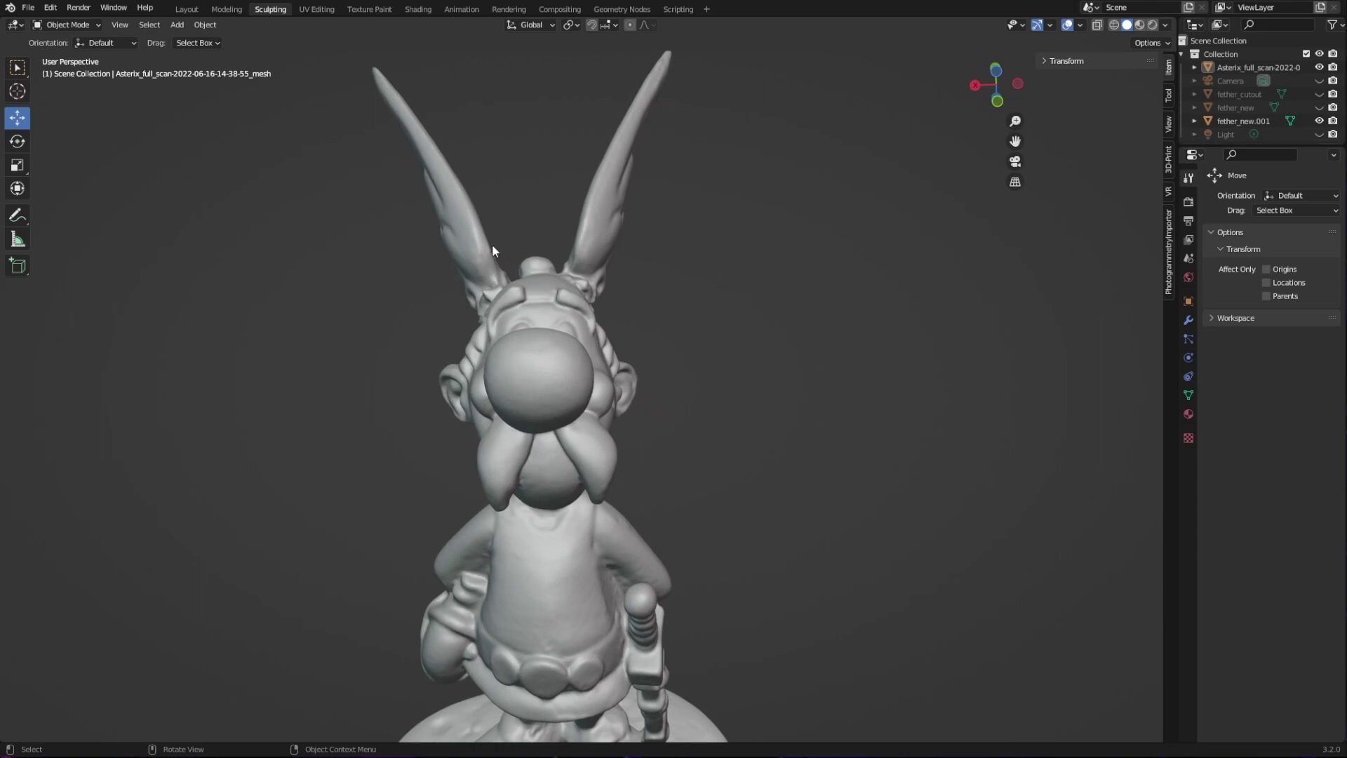
left_click(1319, 109)
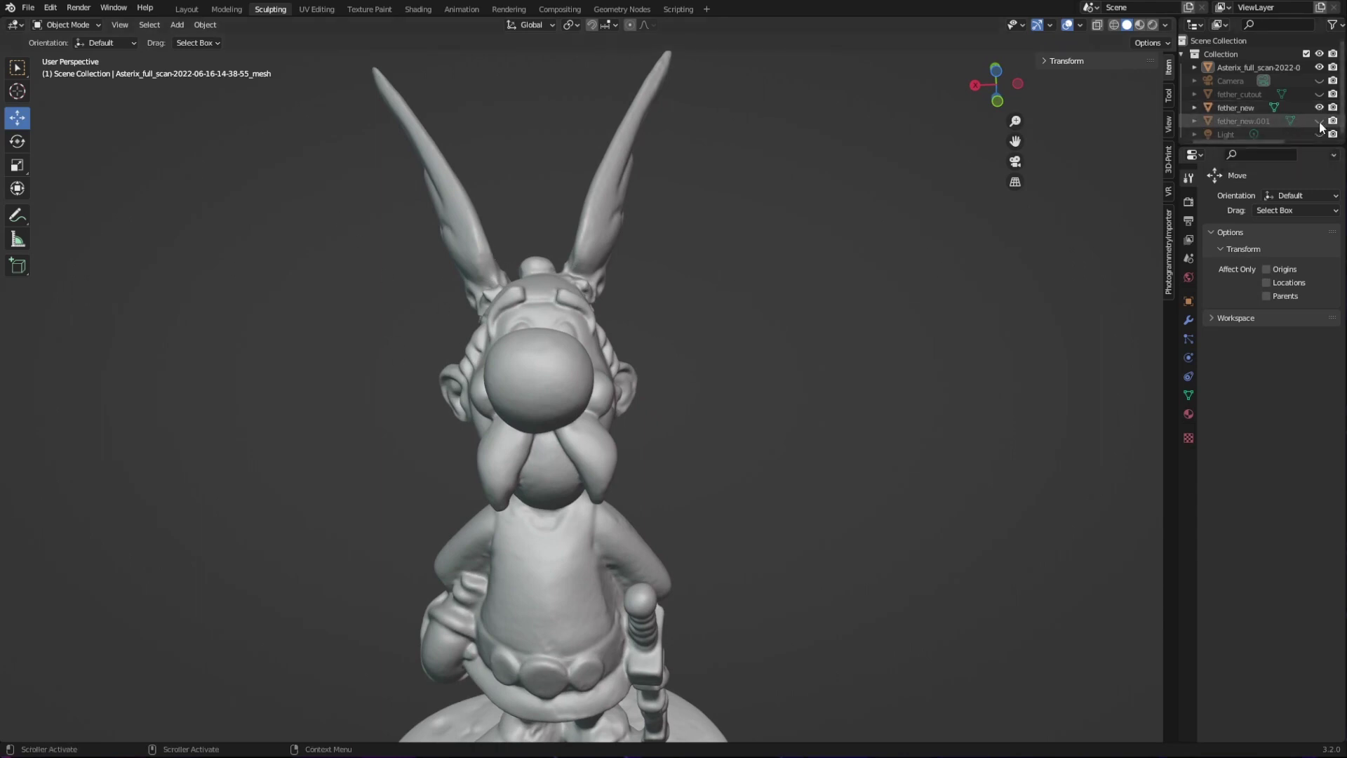
left_click(1320, 67)
middle_click_drag(888, 263, 567, 275)
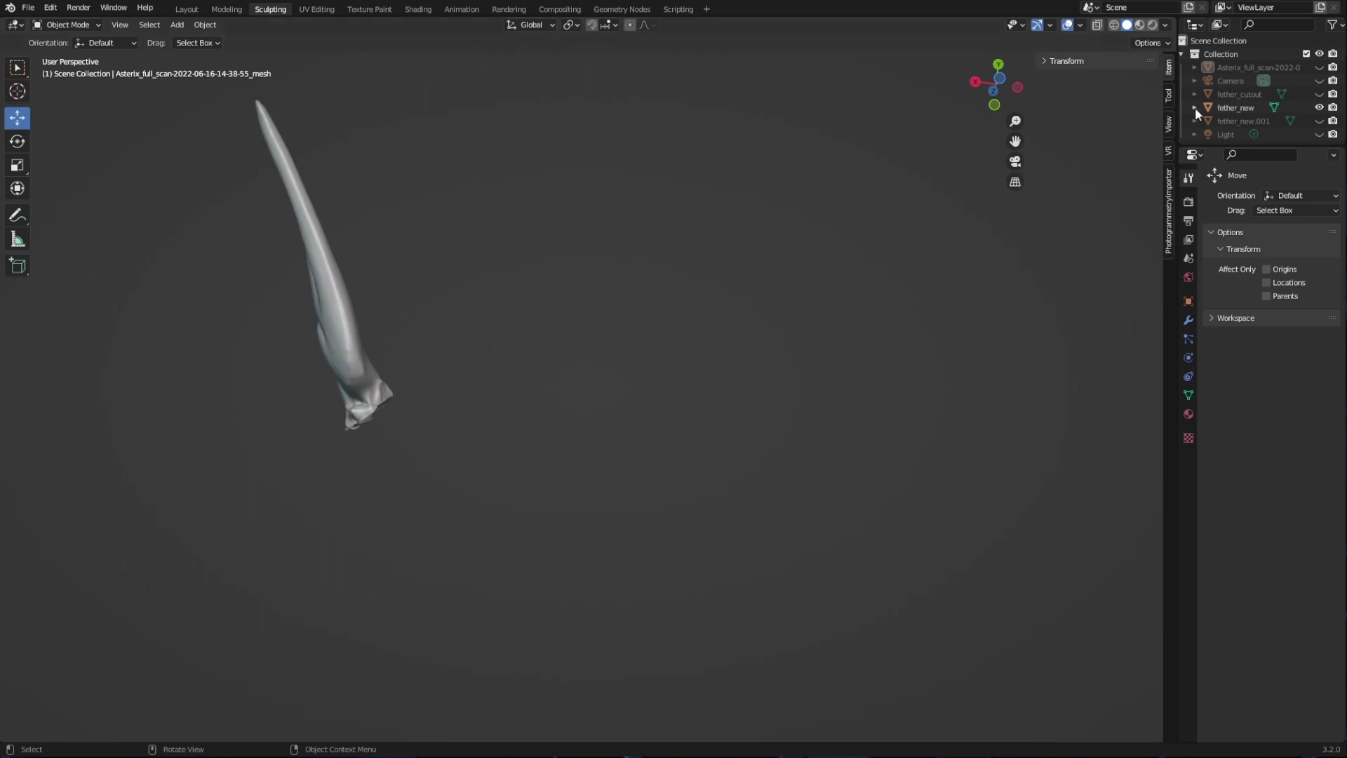
Unhide Asterix_full_scan and orbit to a three-quarter view with fether_new fitted on the helmet
left_click(1319, 68)
middle_click_drag(692, 352, 811, 237)
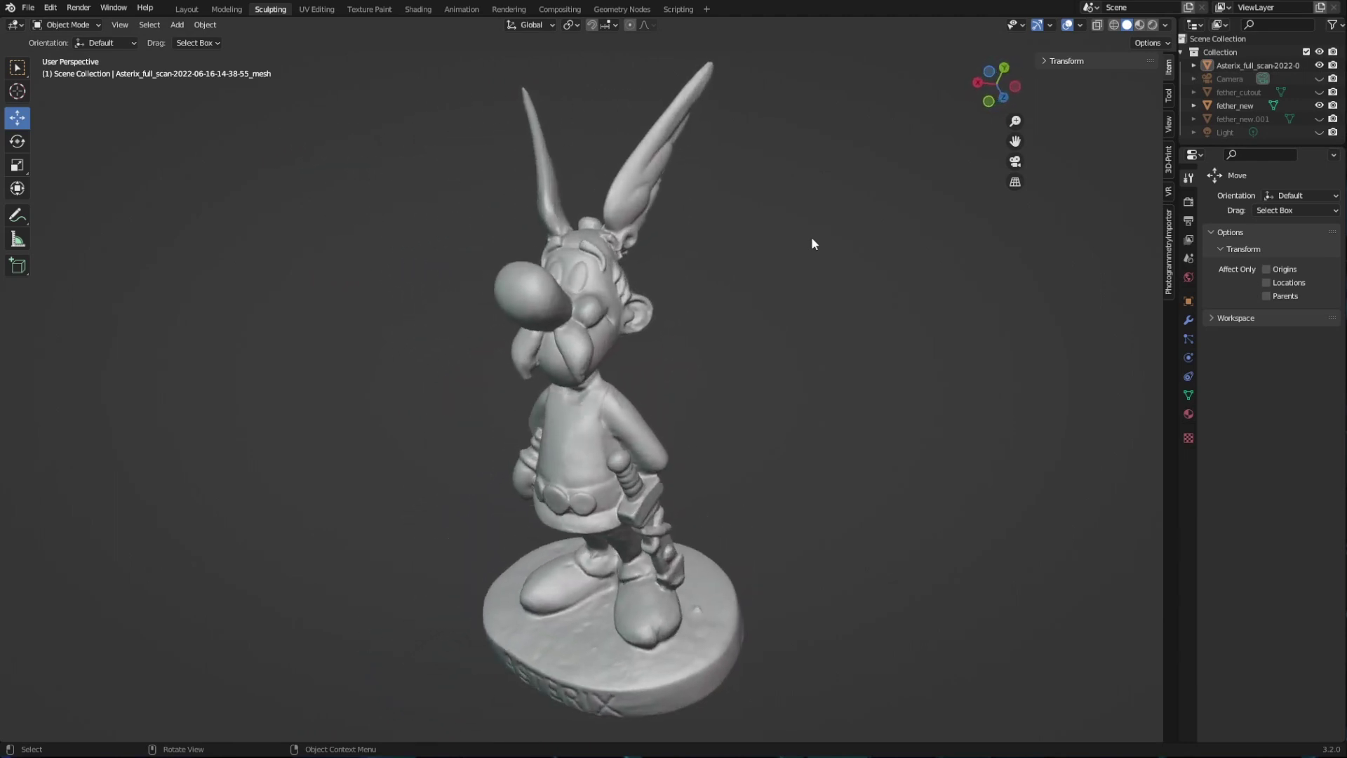